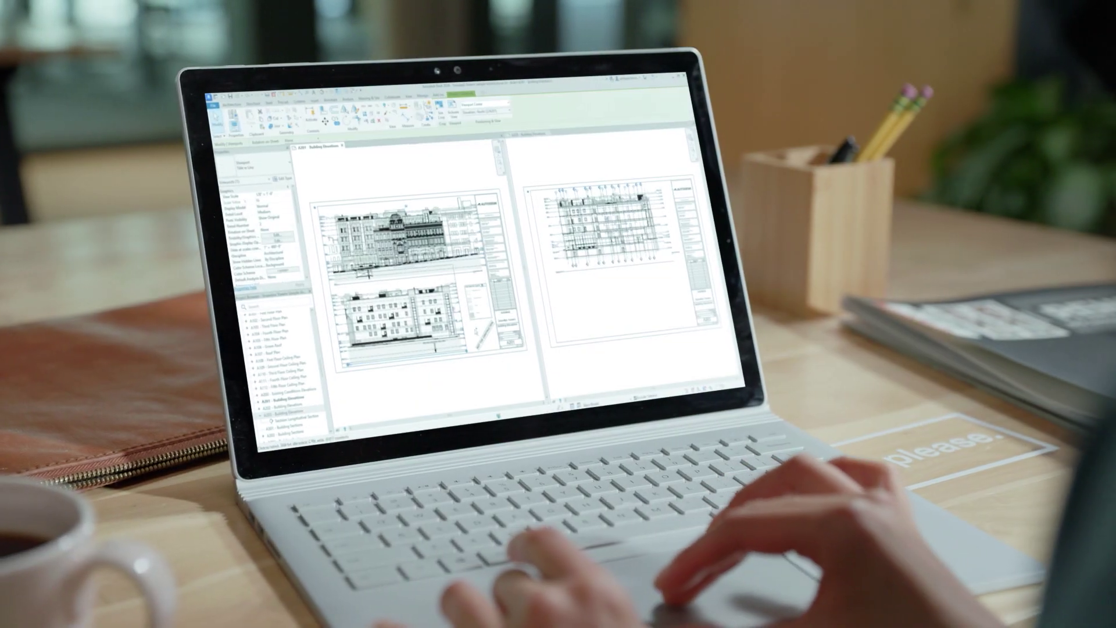
Check which sheets hold the elevation view, then switch the interface to the dark theme.
right_click(484, 187)
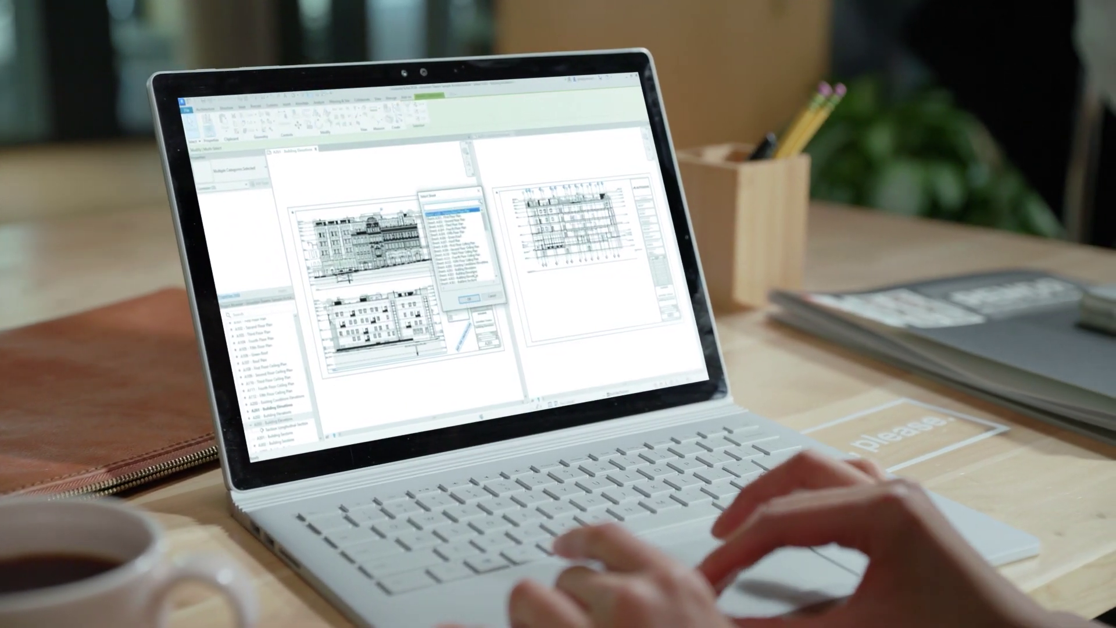
left_click(501, 266)
key("Return")
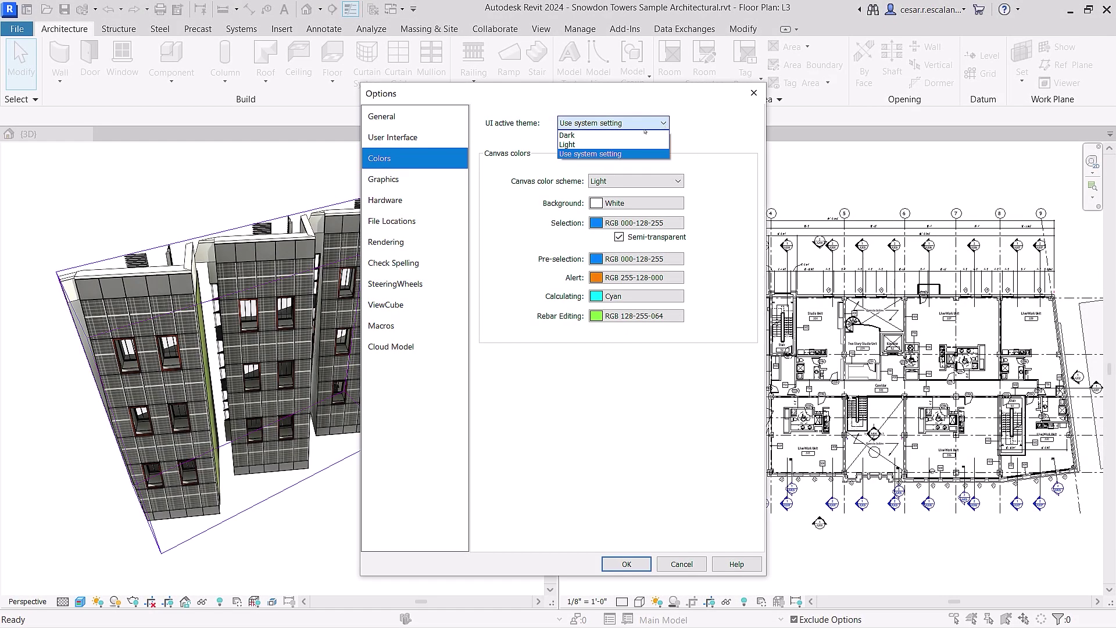
left_click(616, 137)
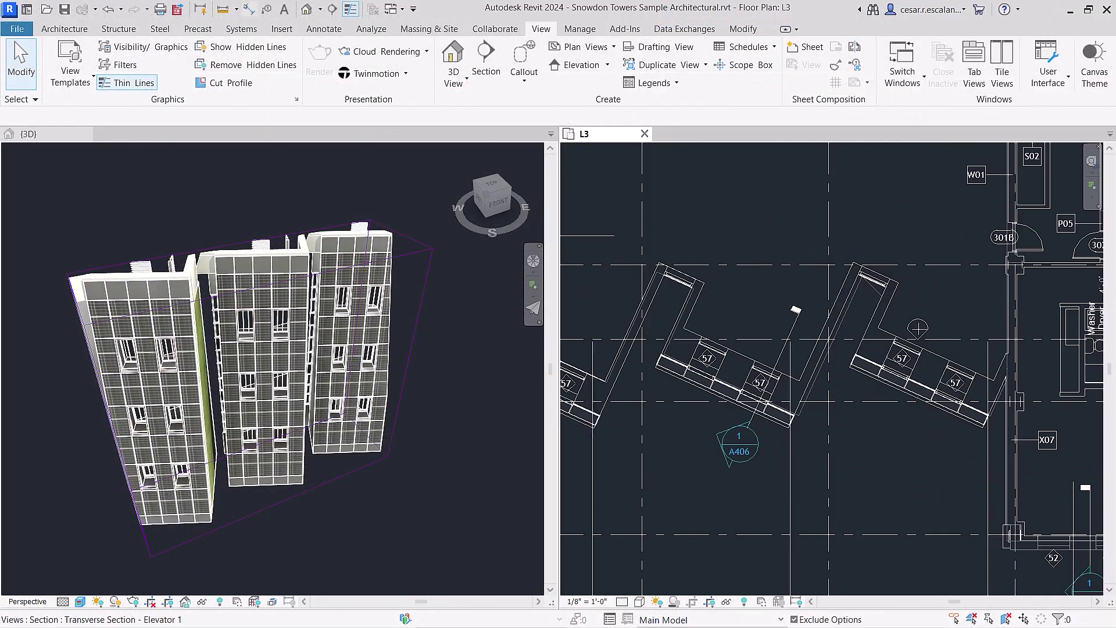
Start and cancel an aligned dimension with the DI shortcut, then orbit the towers model.
key("d")
key("i")
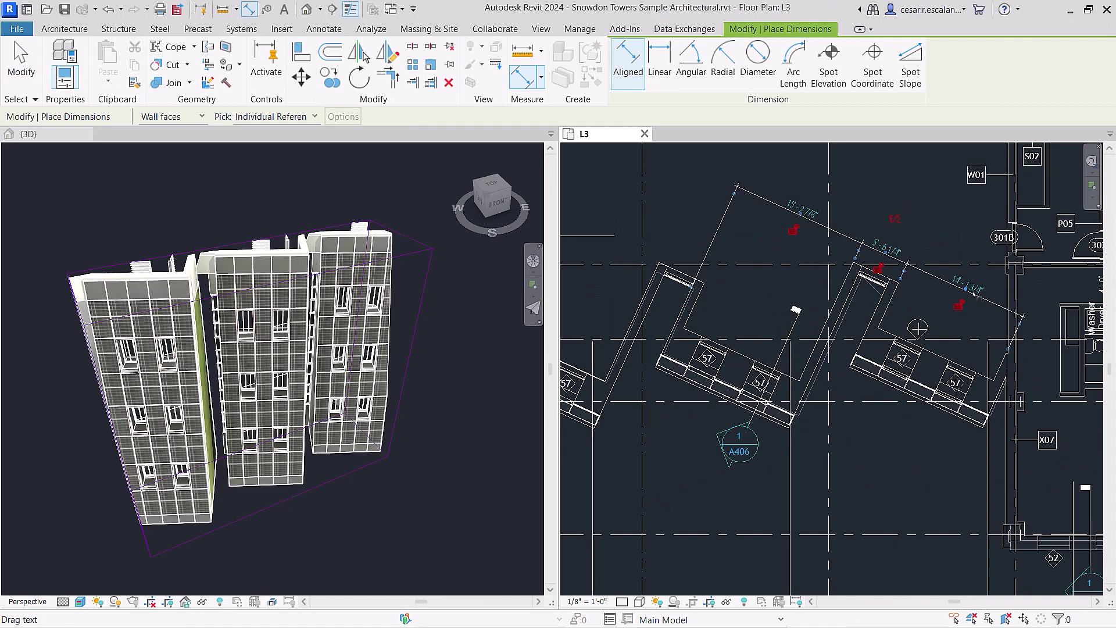
key("Escape")
key("F8")
left_click_drag(349, 465, 375, 444)
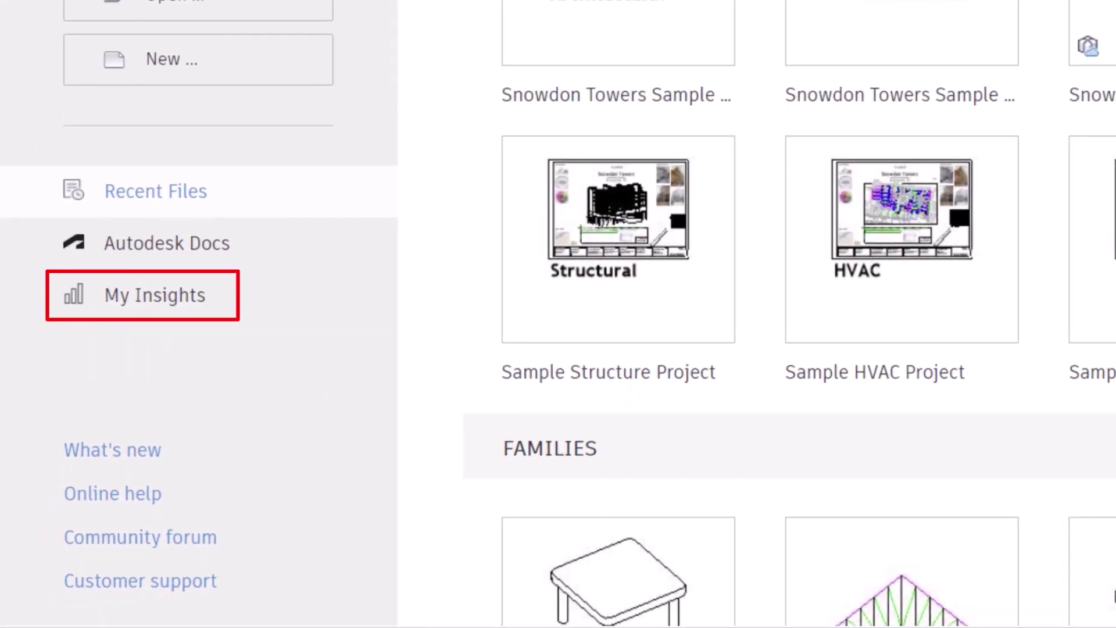
In My Insights, follow the Render recommendation's Learn more to the Rendering an Image help page.
left_click(220, 306)
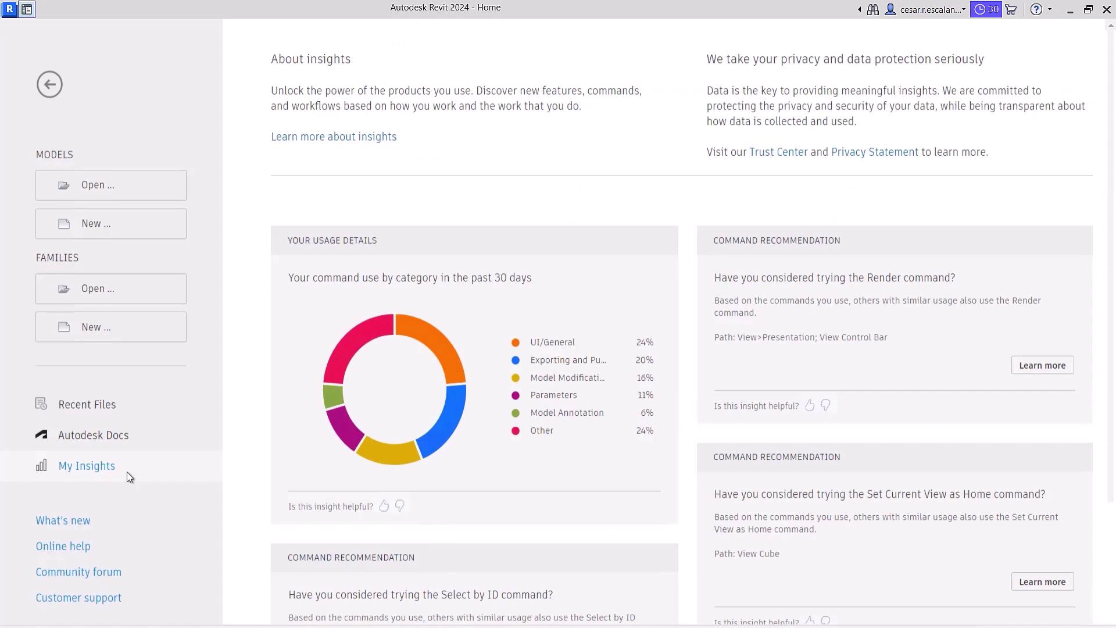
mouse_move(344, 346)
left_click(1028, 372)
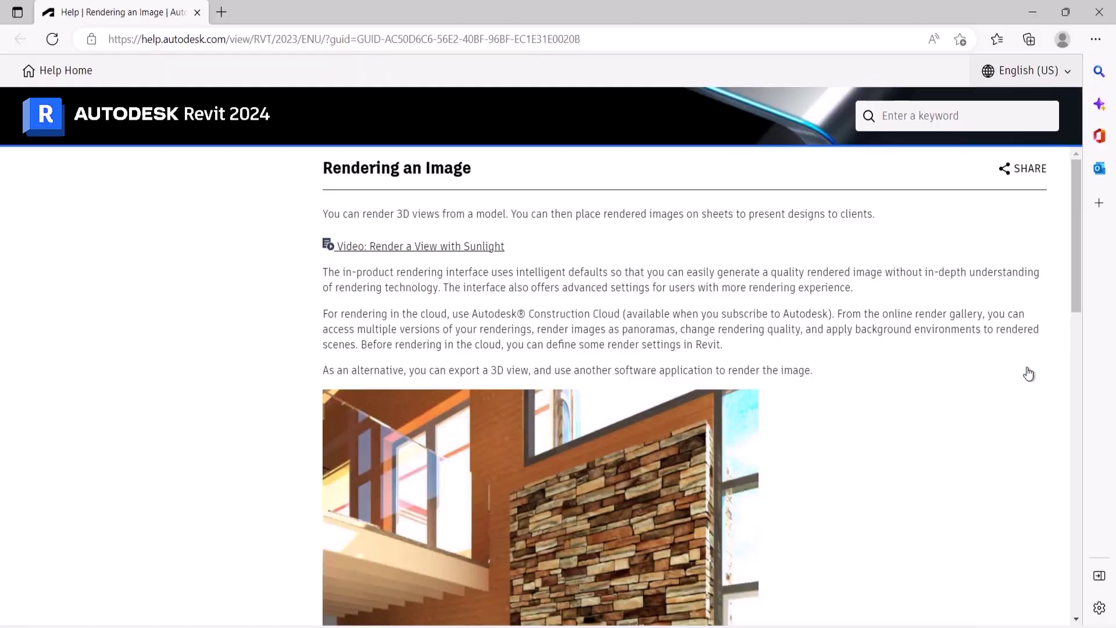
scroll(1028, 373, "down", 5)
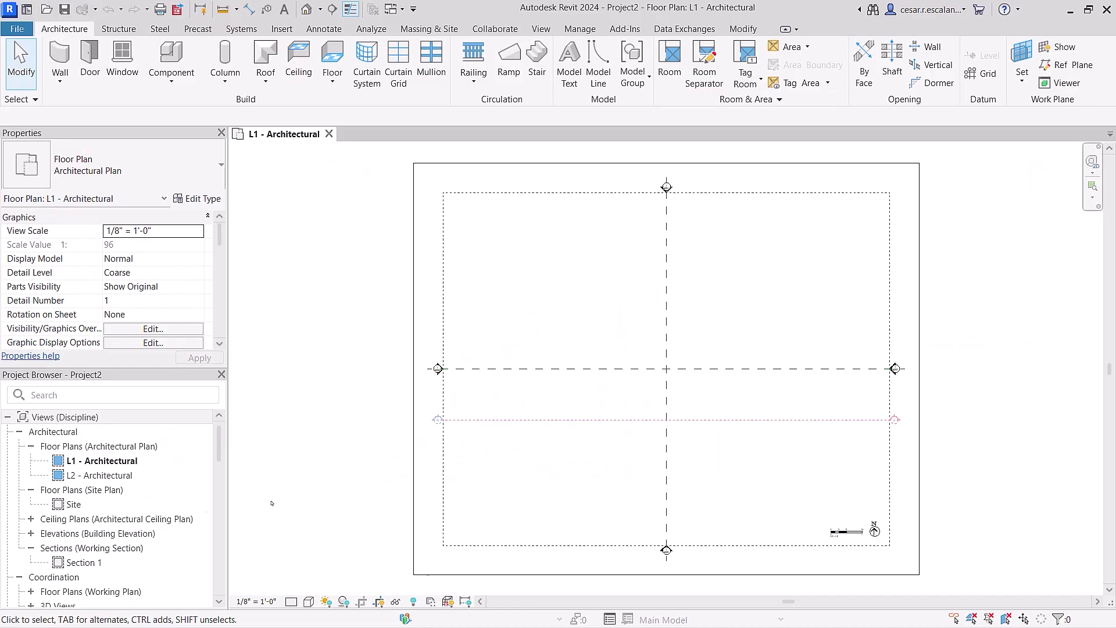
Select the top of the view tree, then view the point cloud from the front and zoom into its facades.
left_click(50, 407)
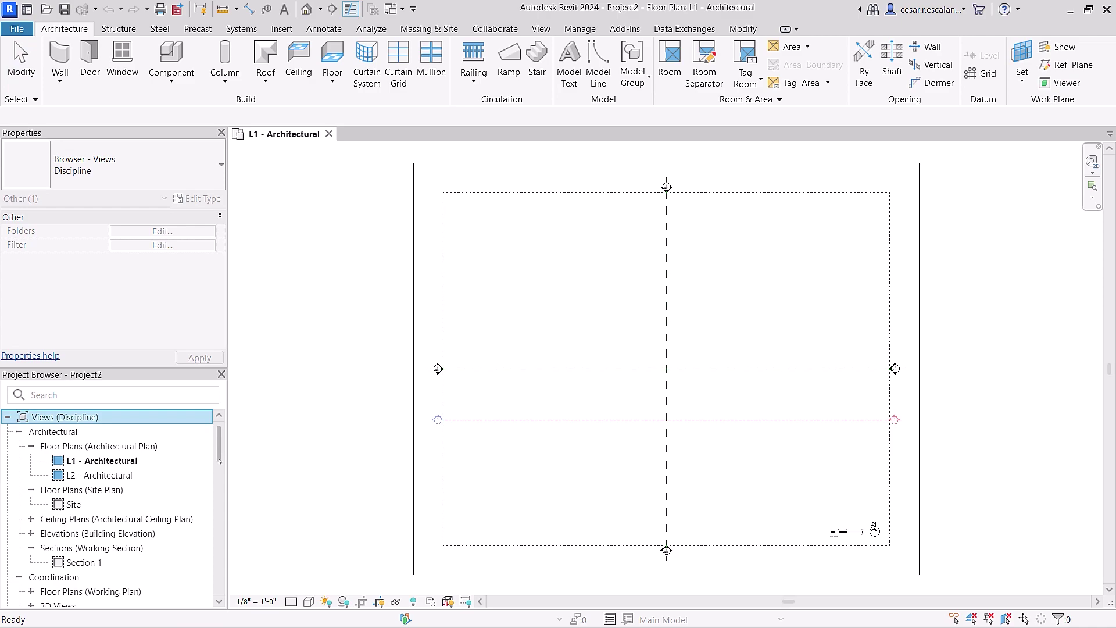
scroll(211, 577, "down", 8)
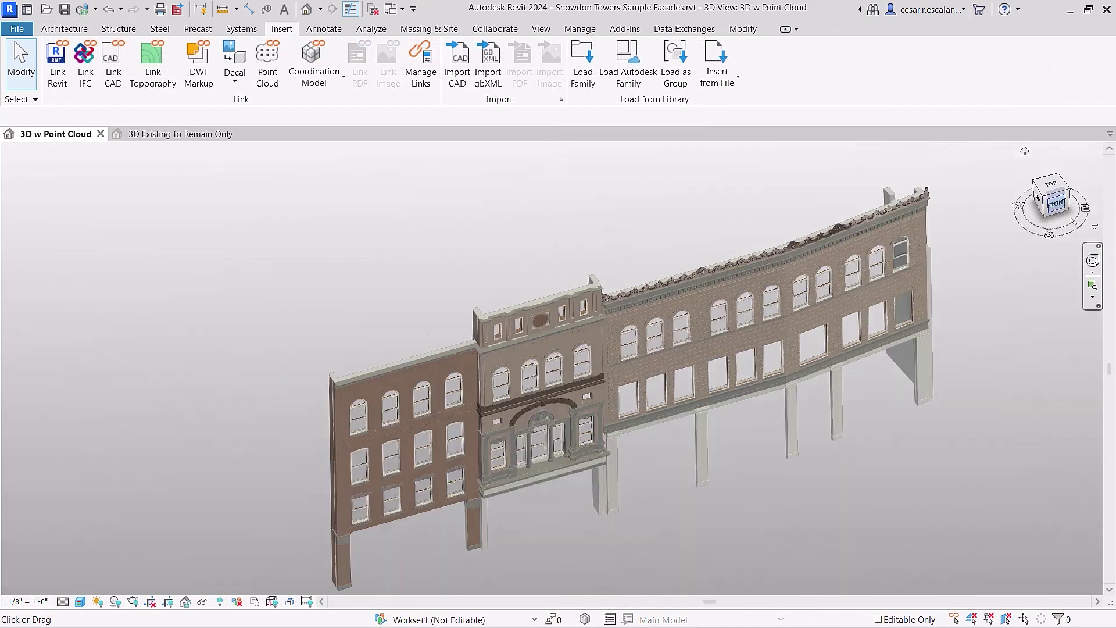
left_click(1072, 221)
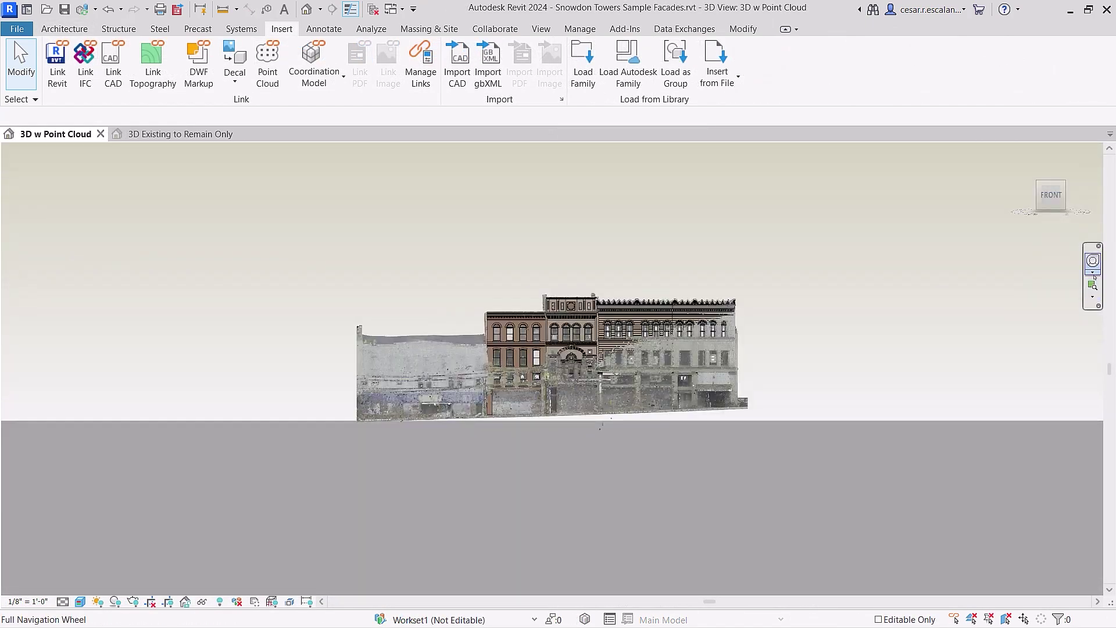
left_click_drag(529, 279, 615, 428)
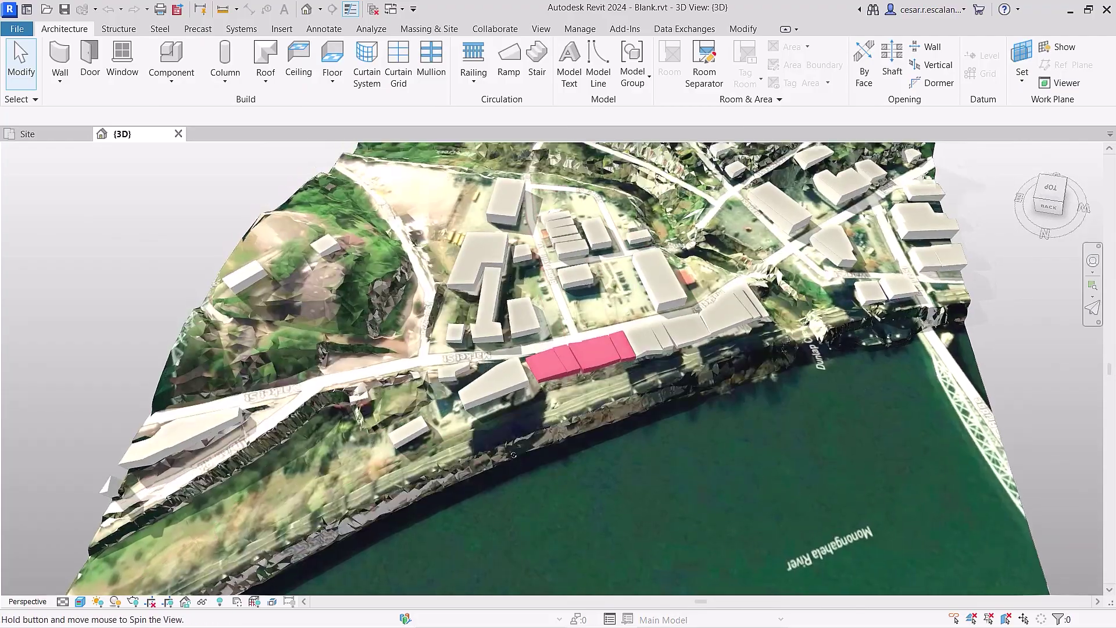
Create a Grassland - 16" toposolid from the CAD contour layers and review its type's layer structure.
middle_click_drag(523, 442, 1023, 416, "shift")
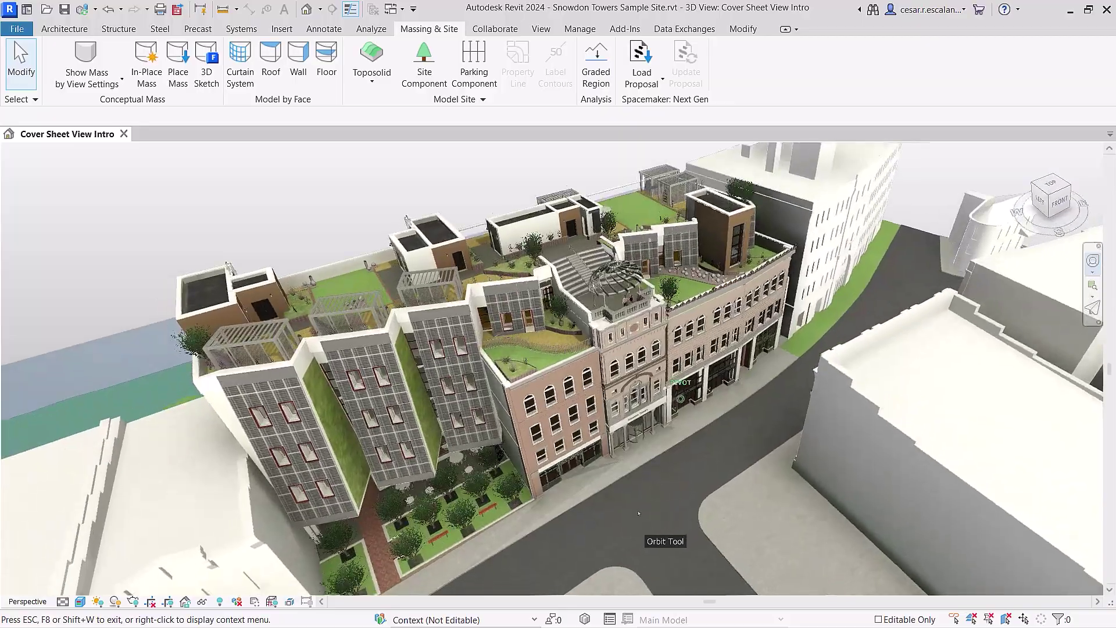
left_click_drag(638, 512, 58, 512)
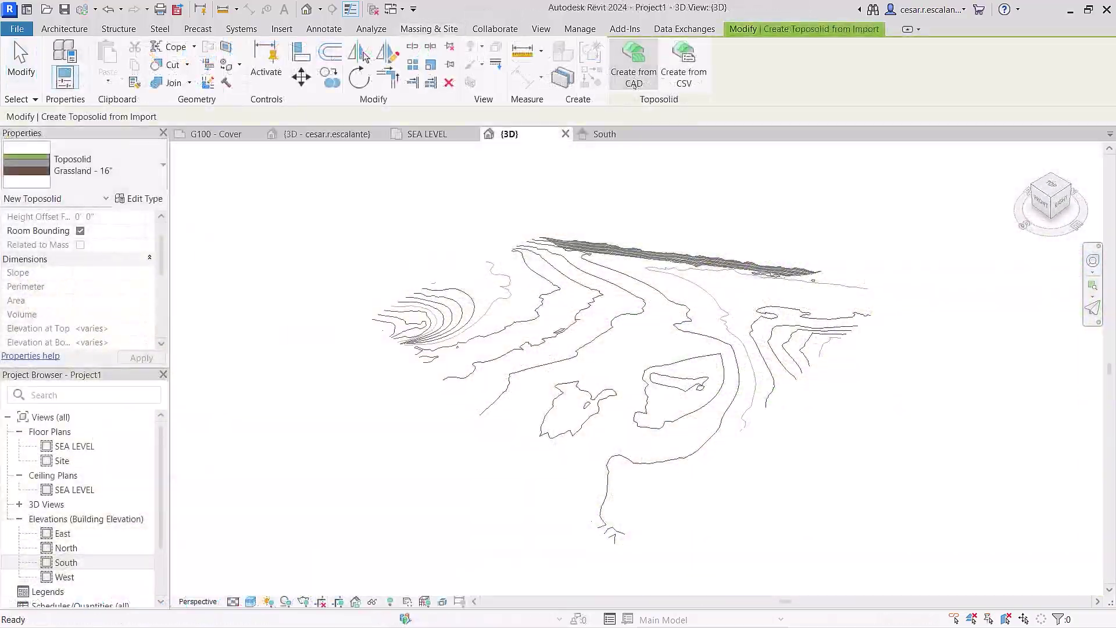
left_click(623, 252)
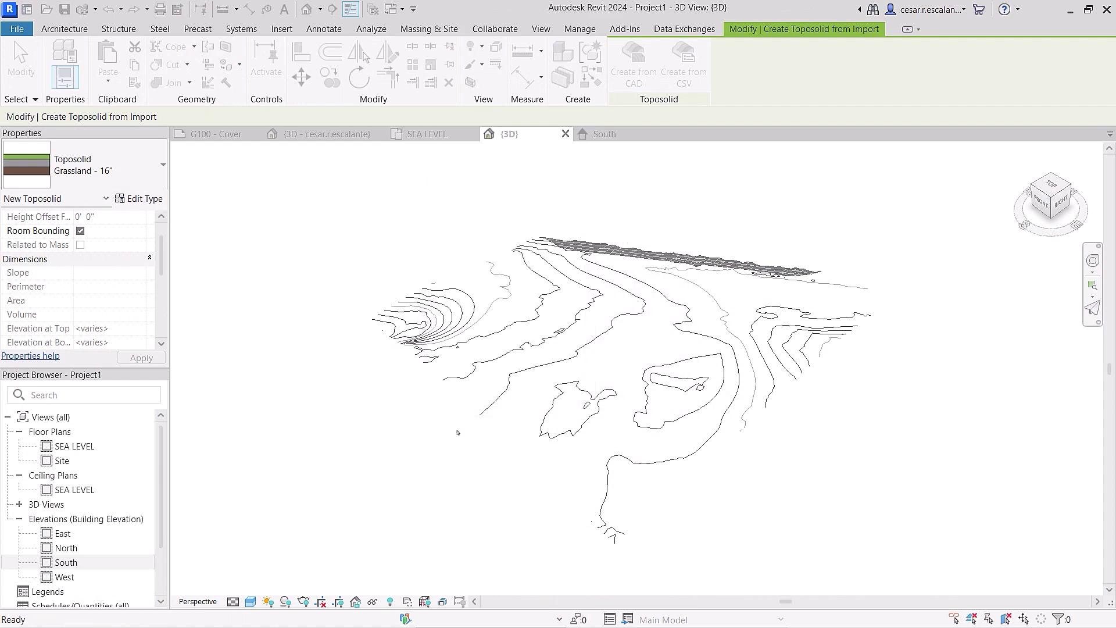
left_click(139, 198)
left_click(801, 278)
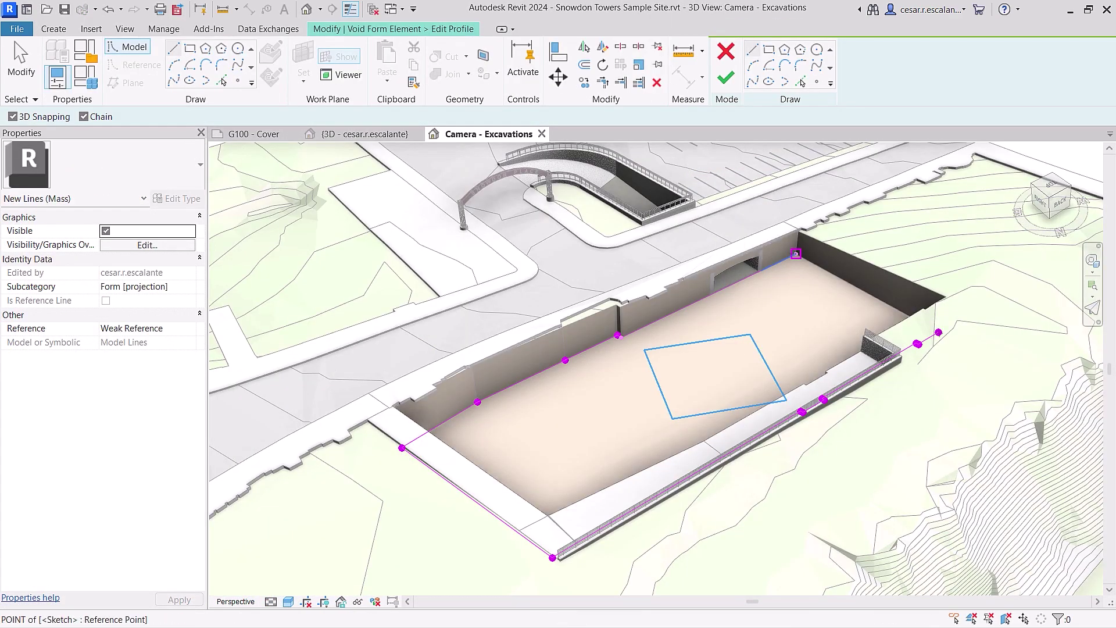
Cut the excavation pit with the void, sub-divide the toposolid, and grade front points to 796' 4".
left_click(1052, 64)
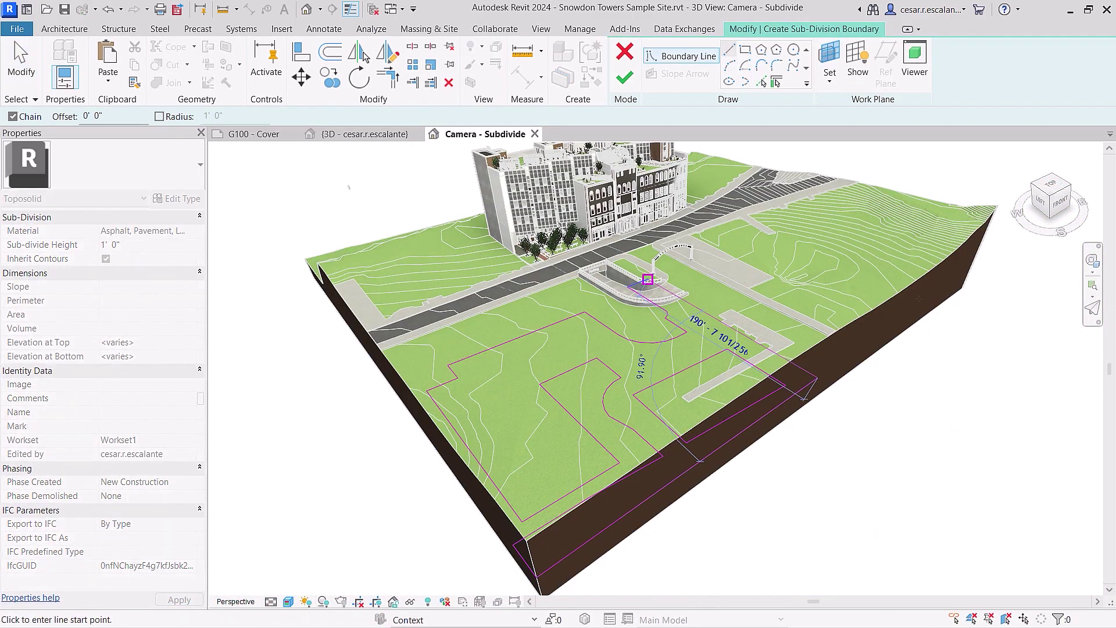
left_click(622, 80)
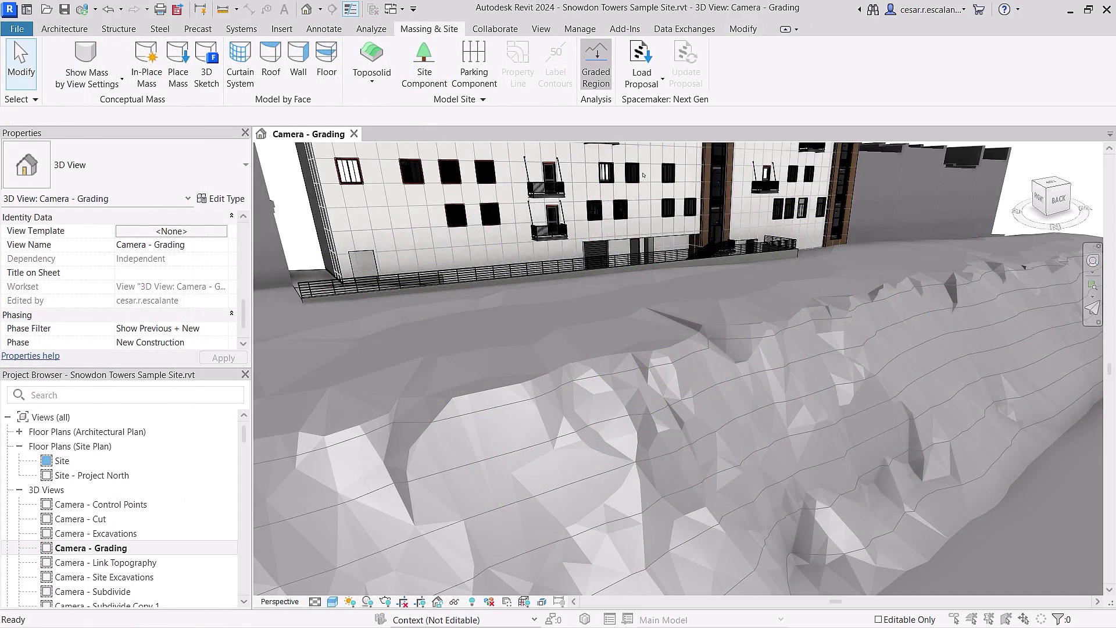
left_click(643, 175)
left_click(597, 357)
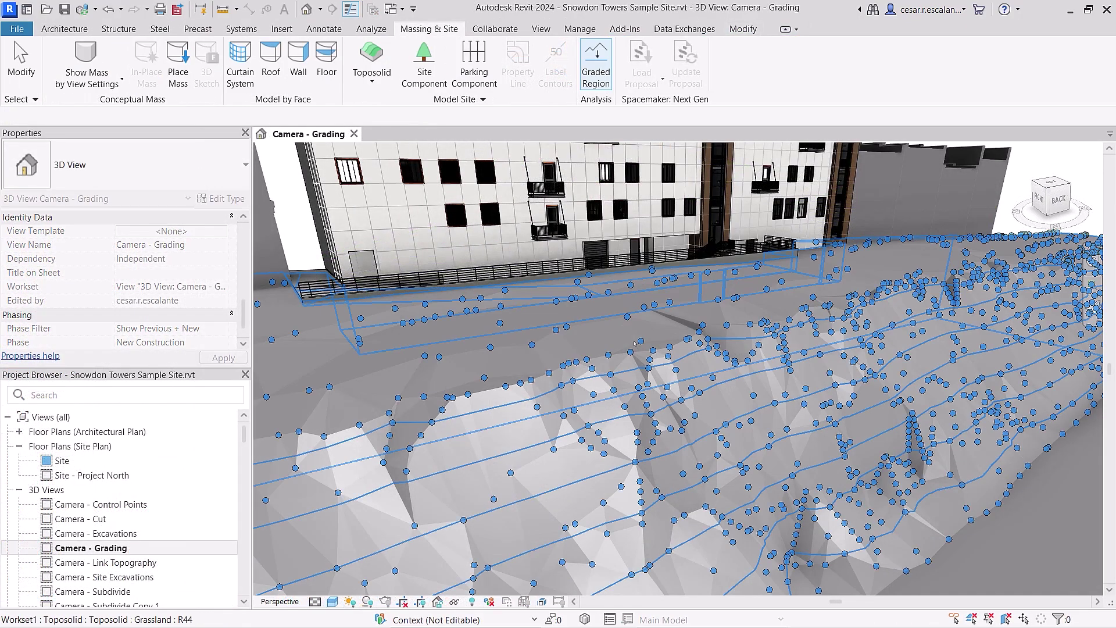
left_click_drag(514, 335, 637, 289)
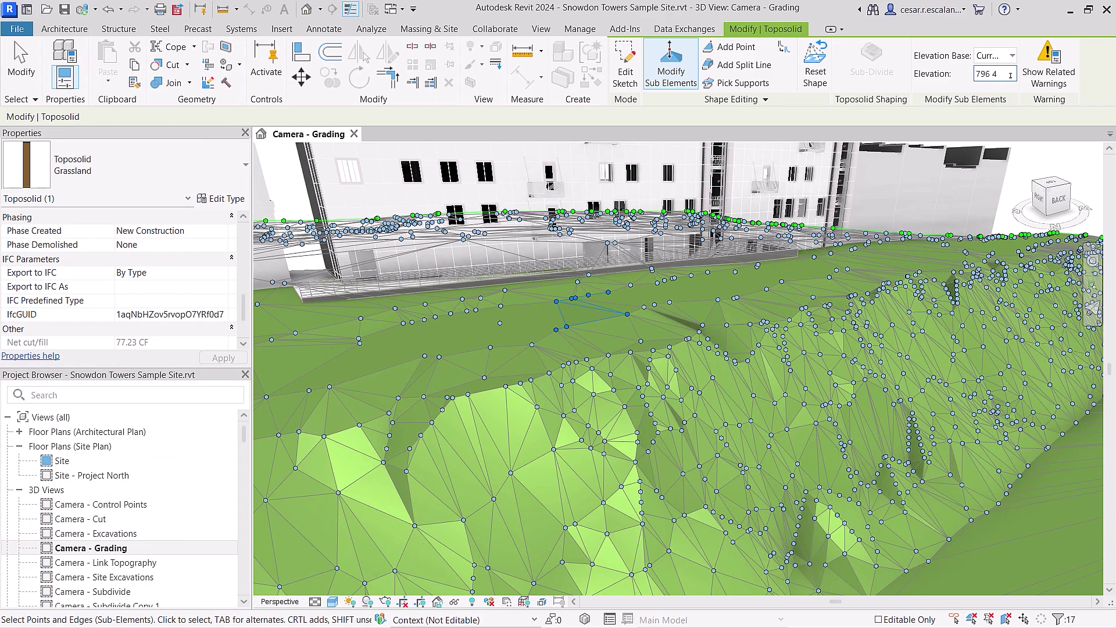
key("Return")
key("Escape")
key("Escape")
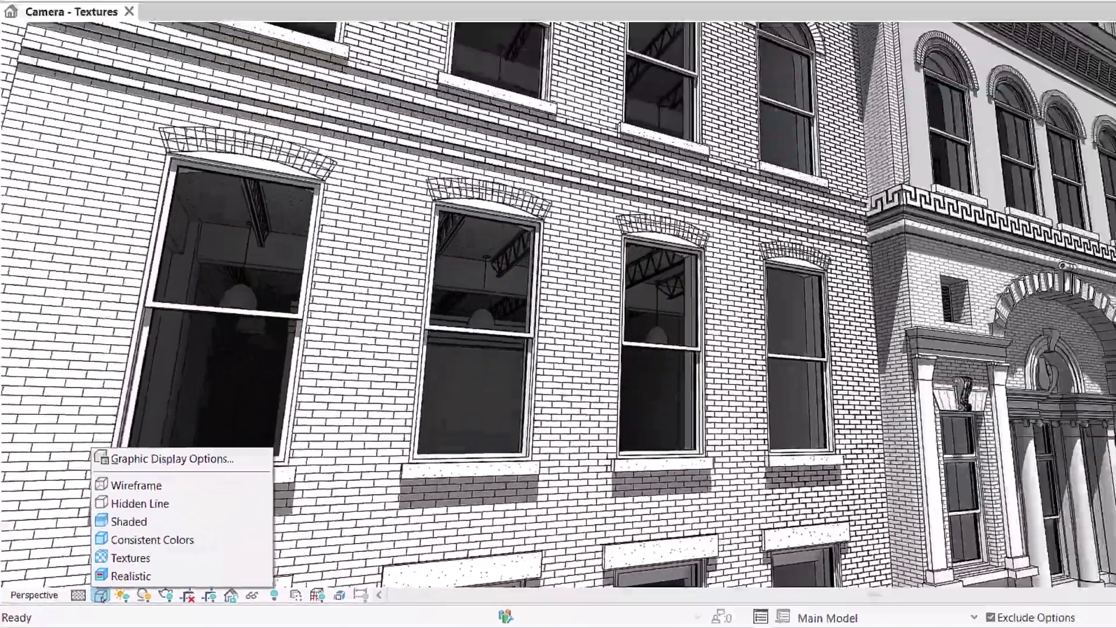
Show the facade in the Textures visual style and set the solar study interval to 15 seconds.
left_click(200, 520)
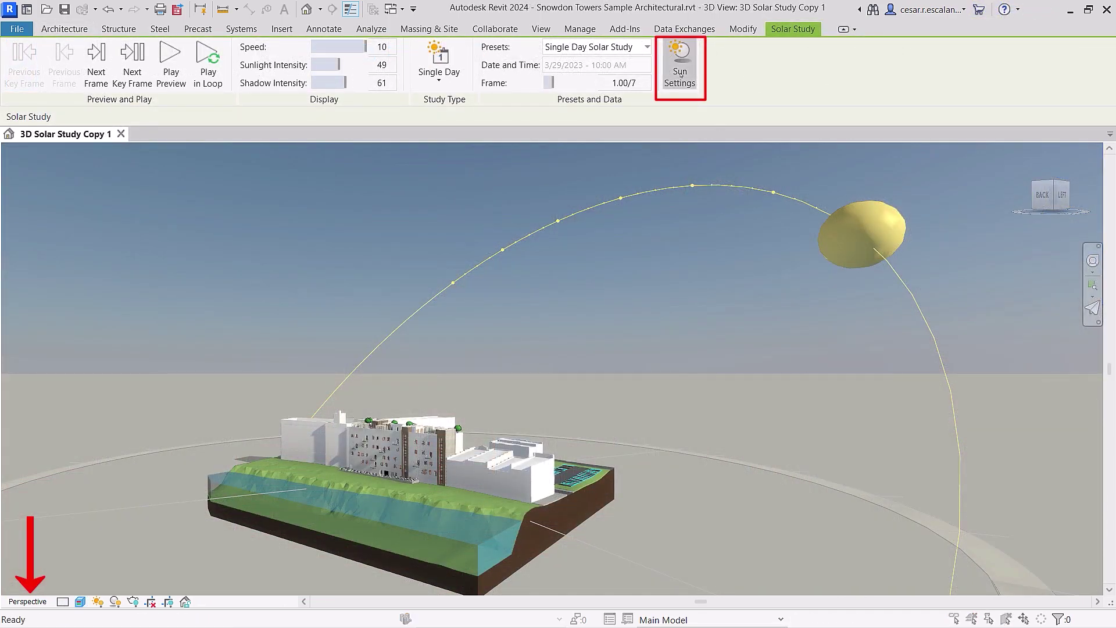
left_click(680, 75)
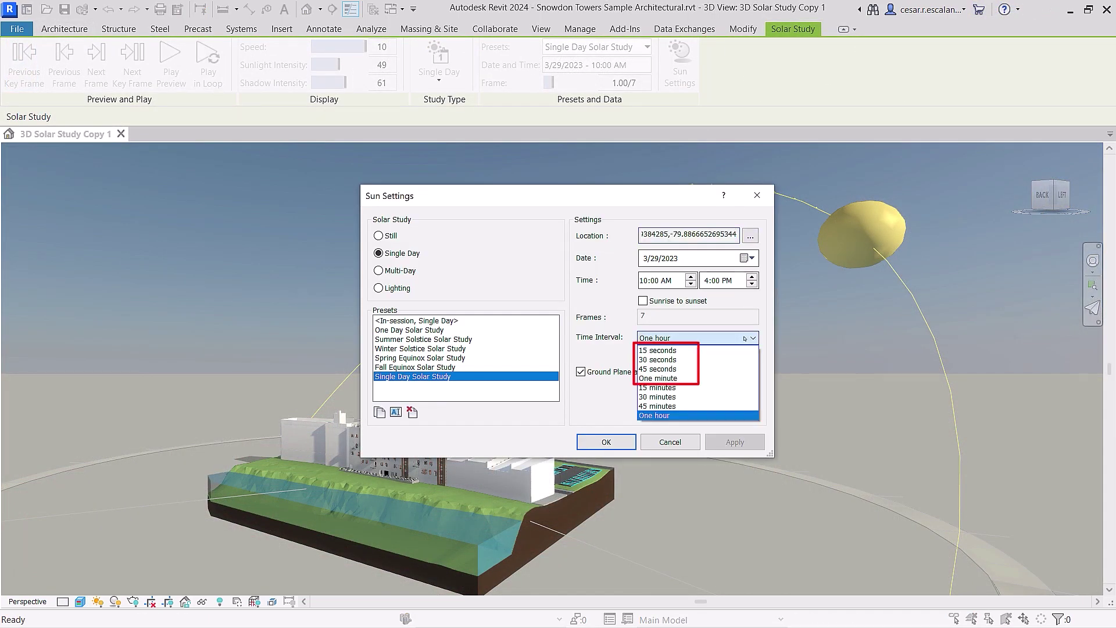
left_click(657, 350)
left_click(608, 441)
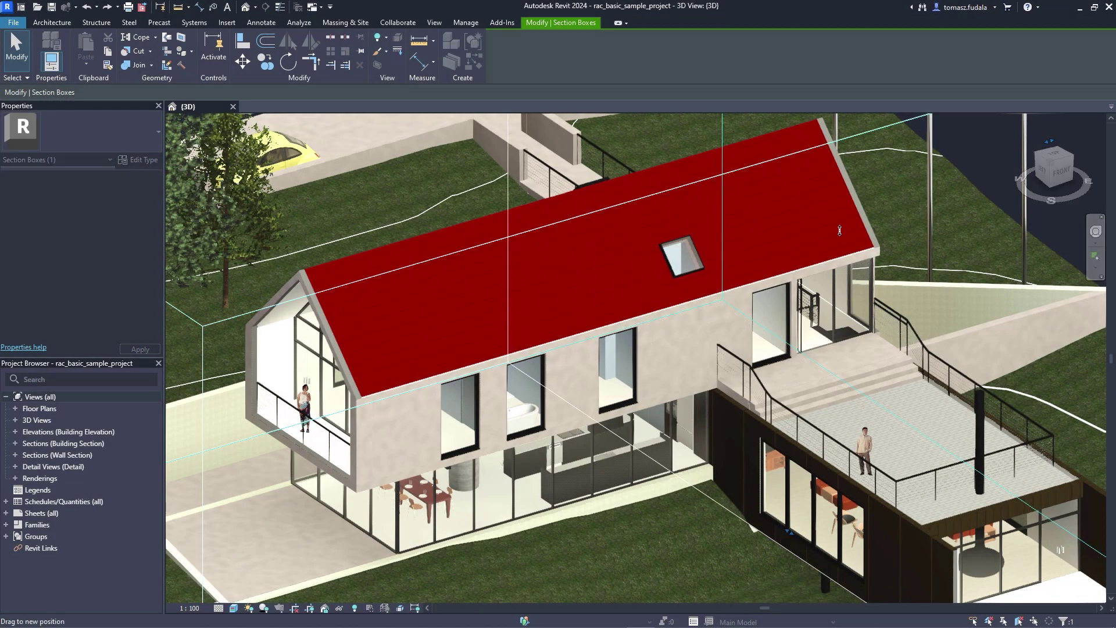
Resize the section box around the house, confirm Energy Settings, and create the energy model.
left_click_drag(839, 230, 626, 219)
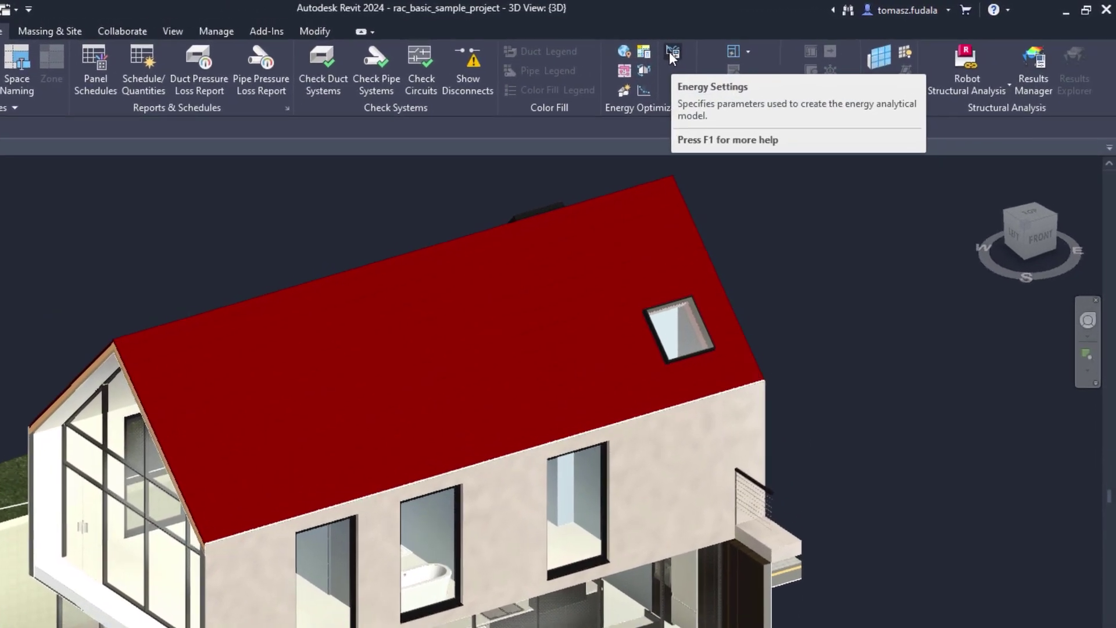
left_click(795, 37)
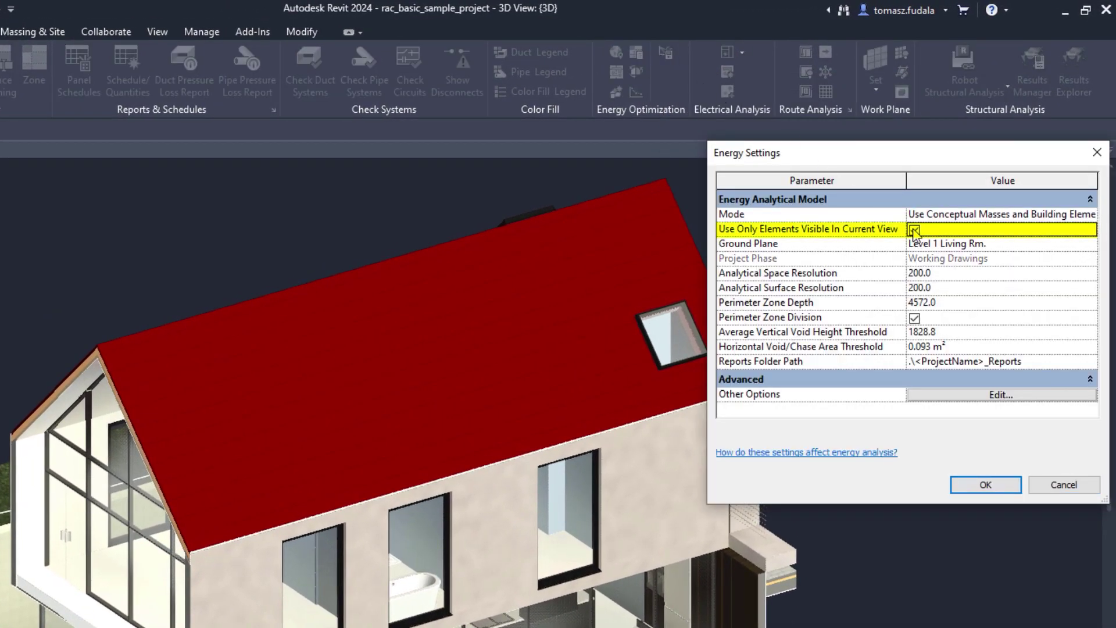
left_click(982, 486)
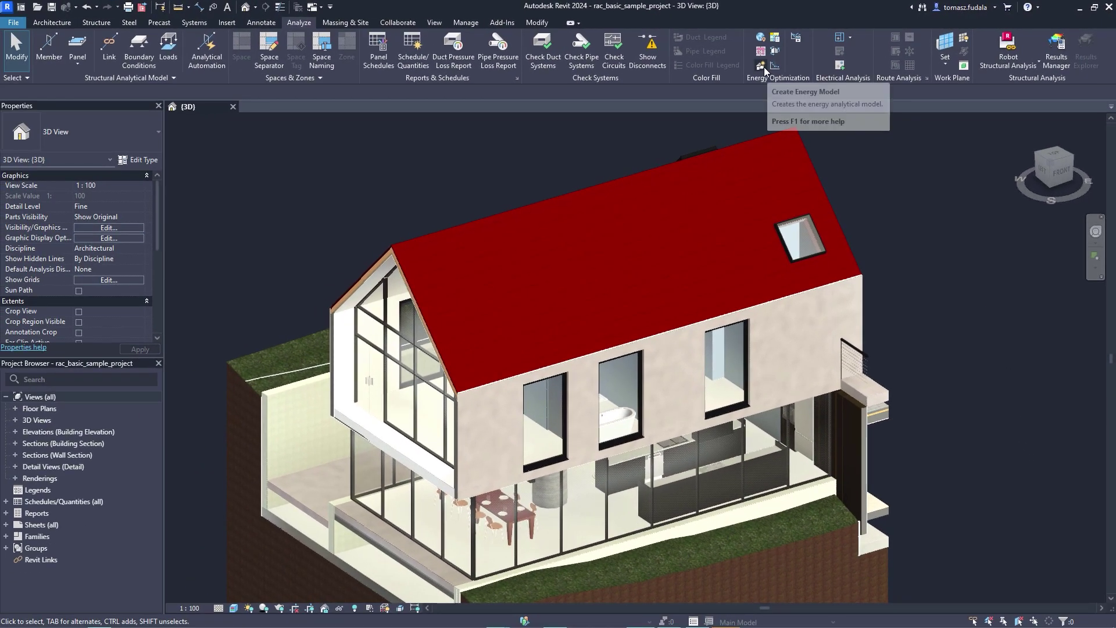
left_click(762, 67)
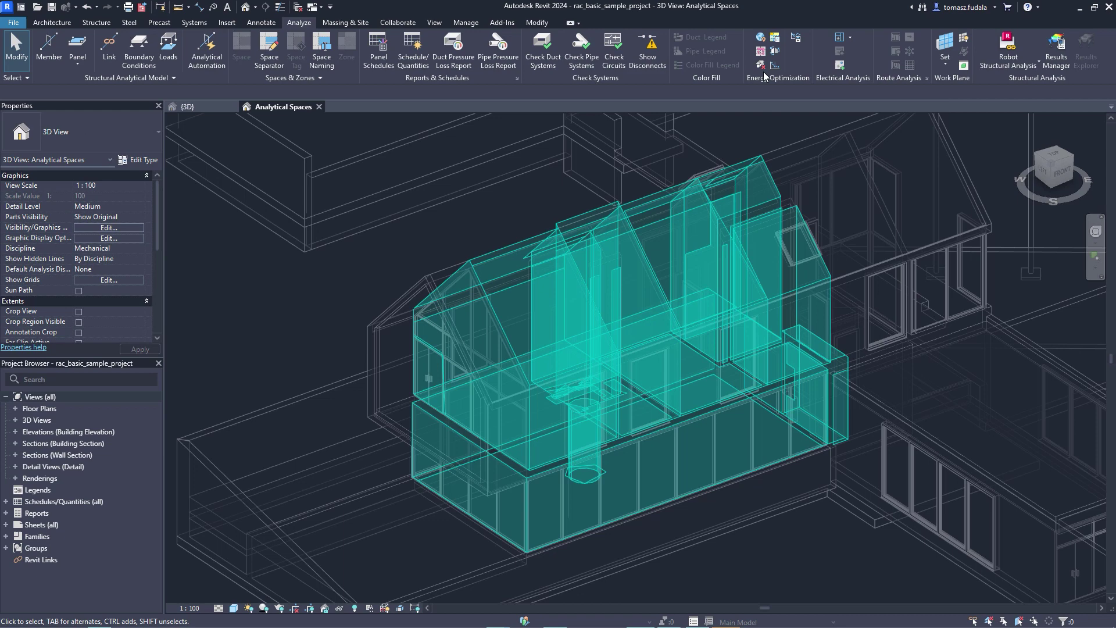
Run the annual building energy simulation and scroll through Analysis Report 1.
left_click(775, 38)
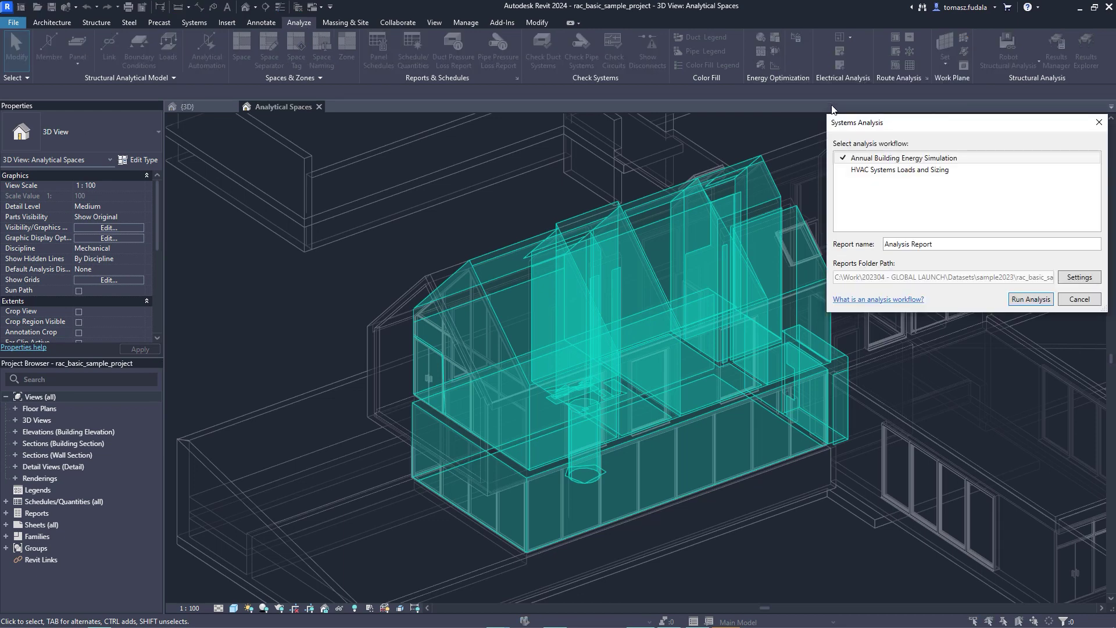
left_click(1016, 300)
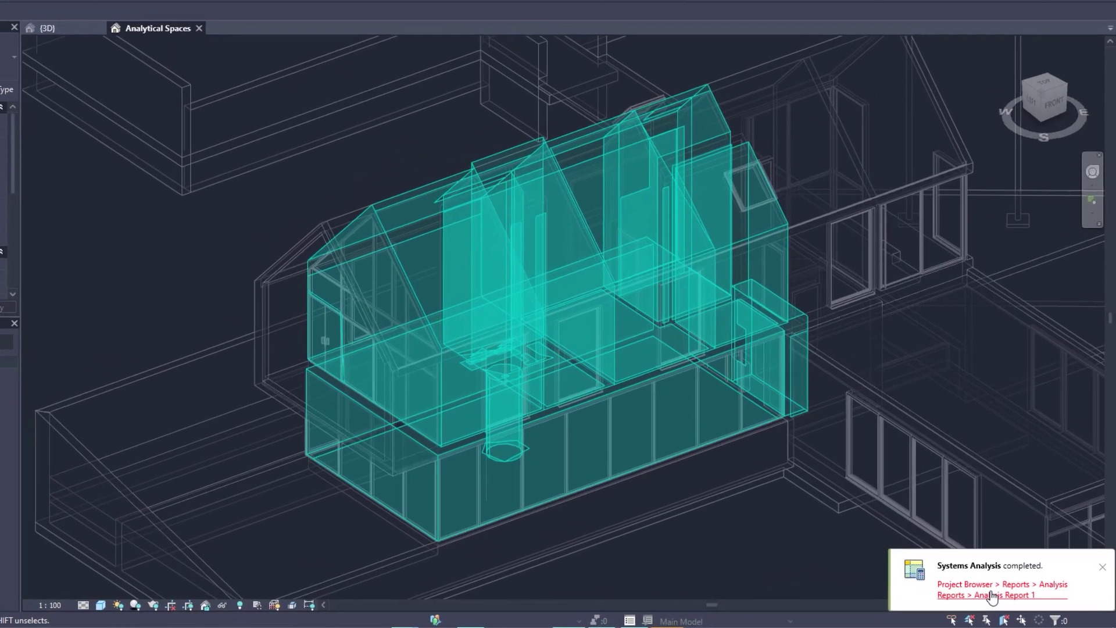
left_click(1012, 599)
scroll(987, 596, "down", 15)
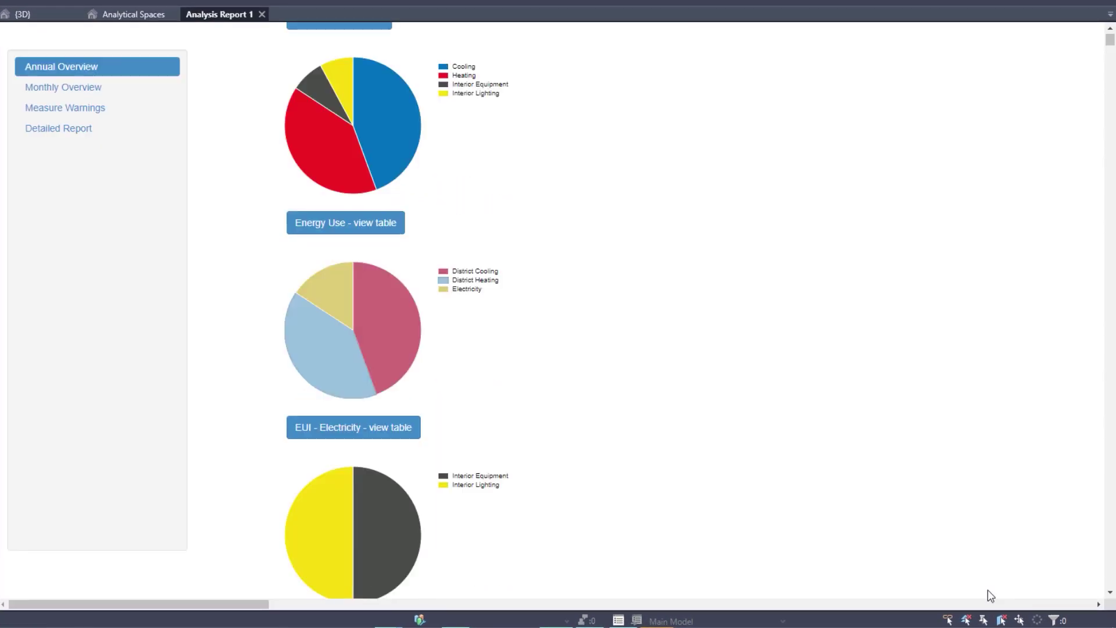
scroll(988, 590, "down", 20)
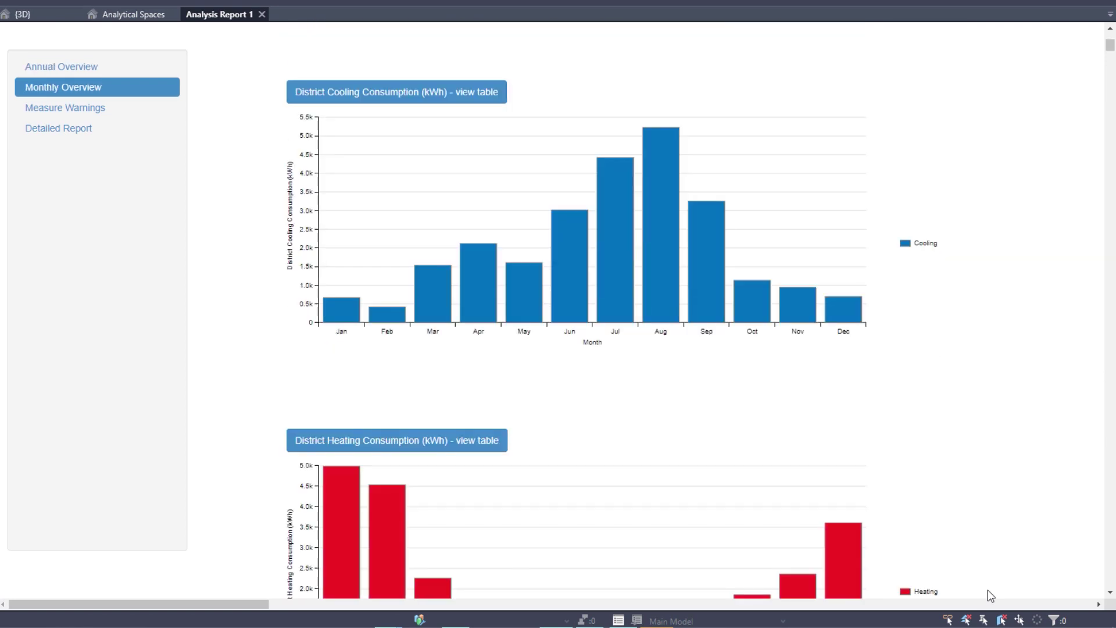
scroll(987, 590, "down", 20)
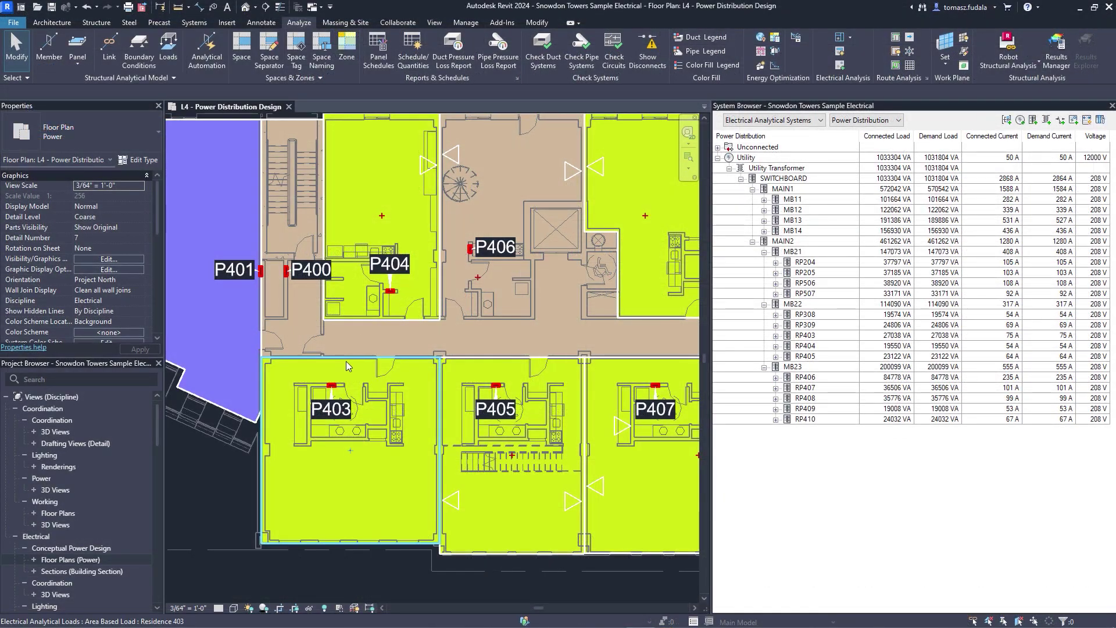
From area load P403, reclassify the Residential load type as Lighting - Dwelling Unit.
left_click(347, 365)
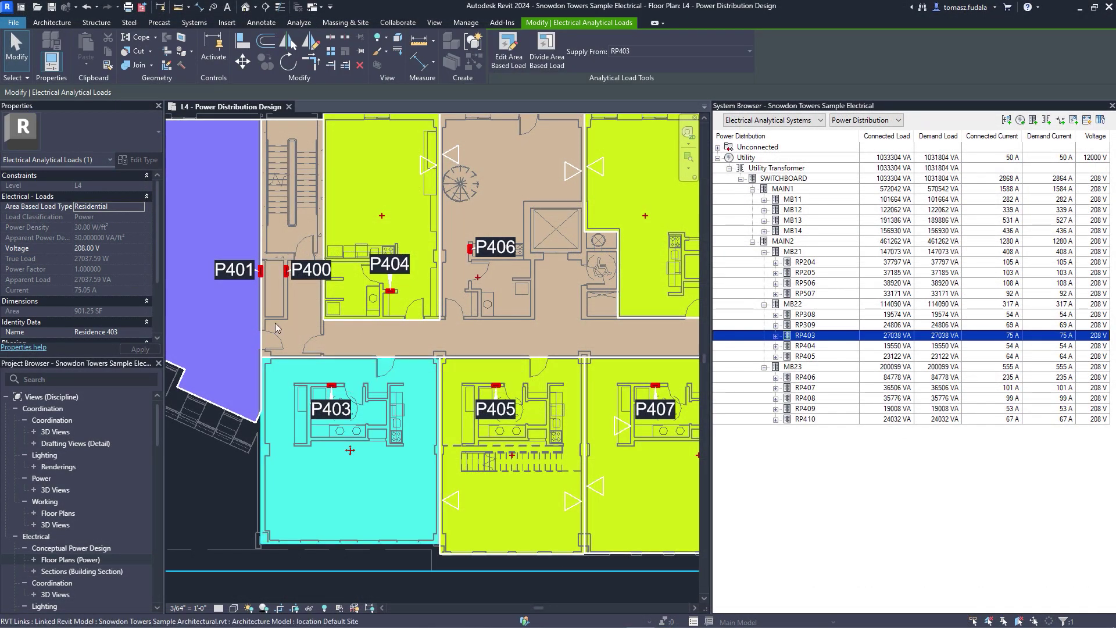
left_click(139, 213)
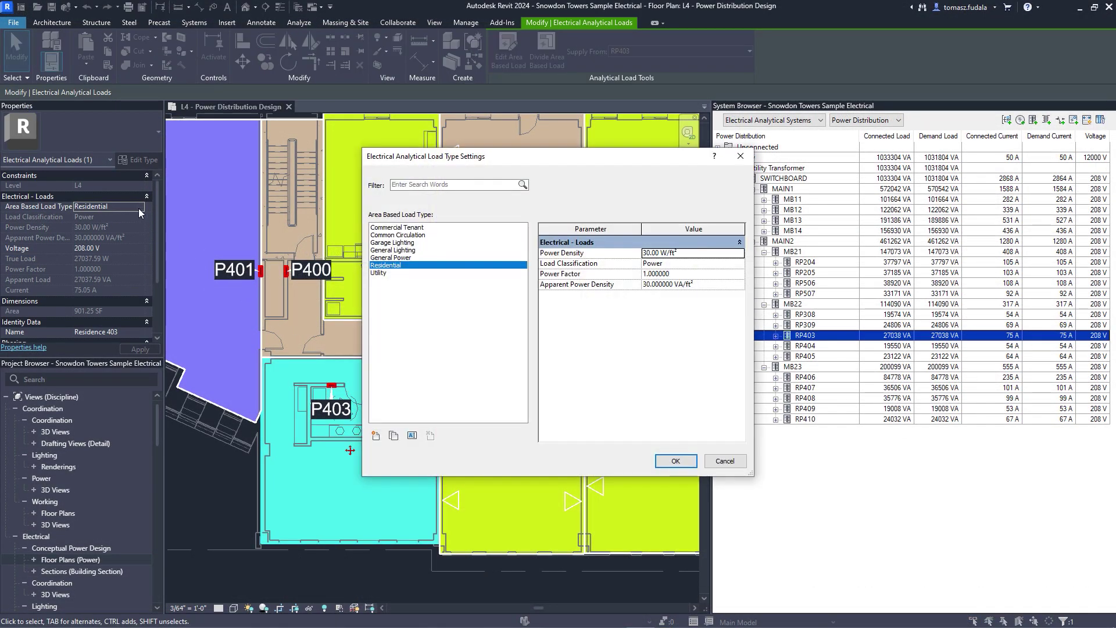
left_click(730, 265)
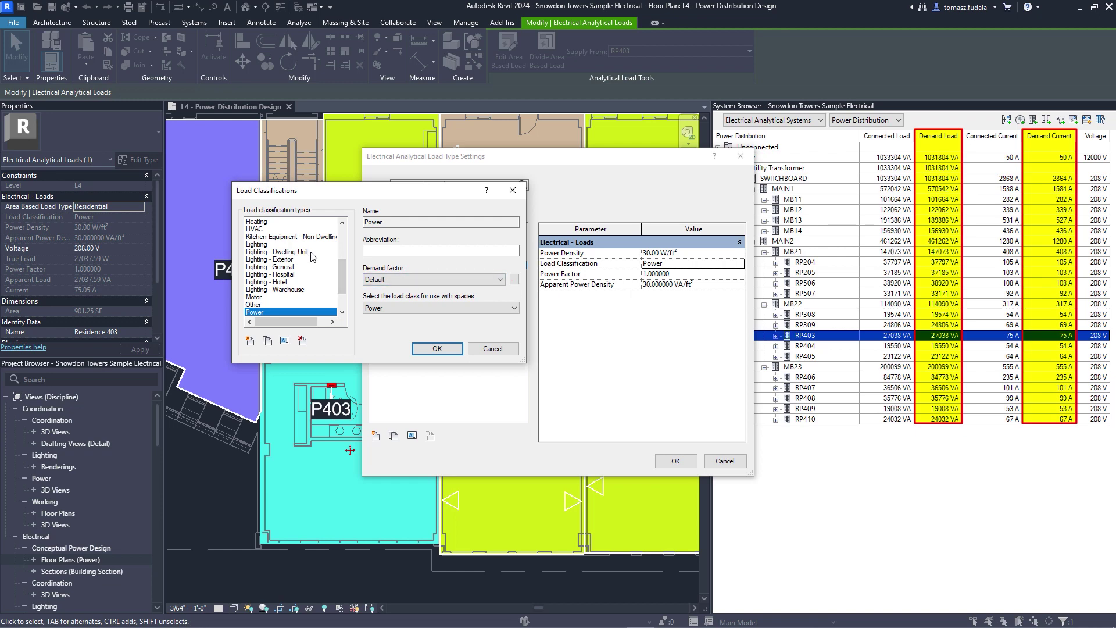
left_click(513, 280)
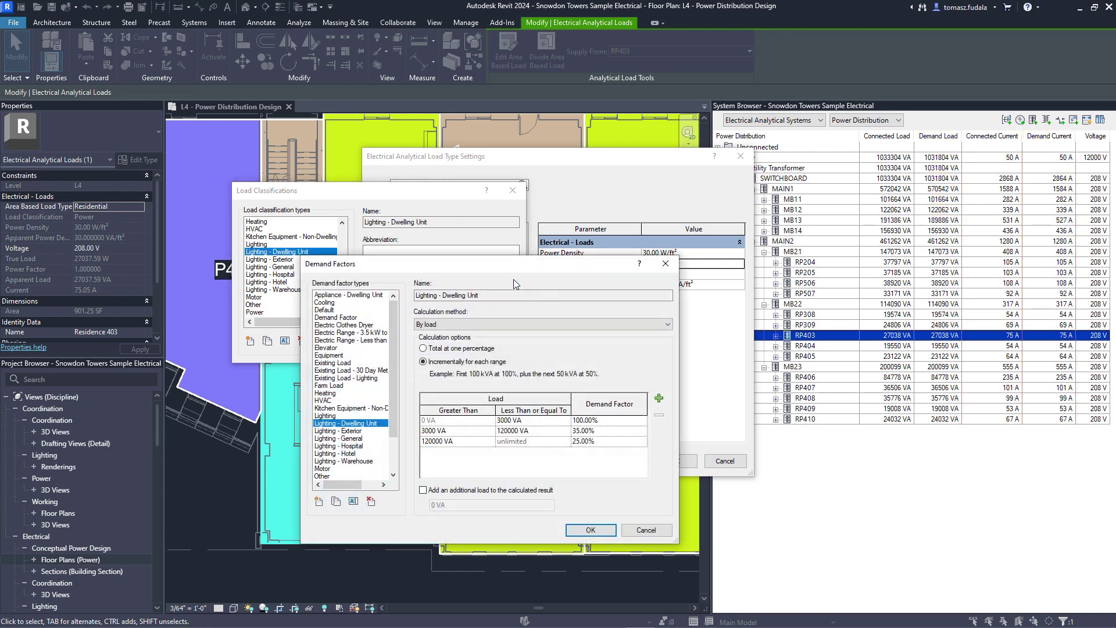
left_click(590, 529)
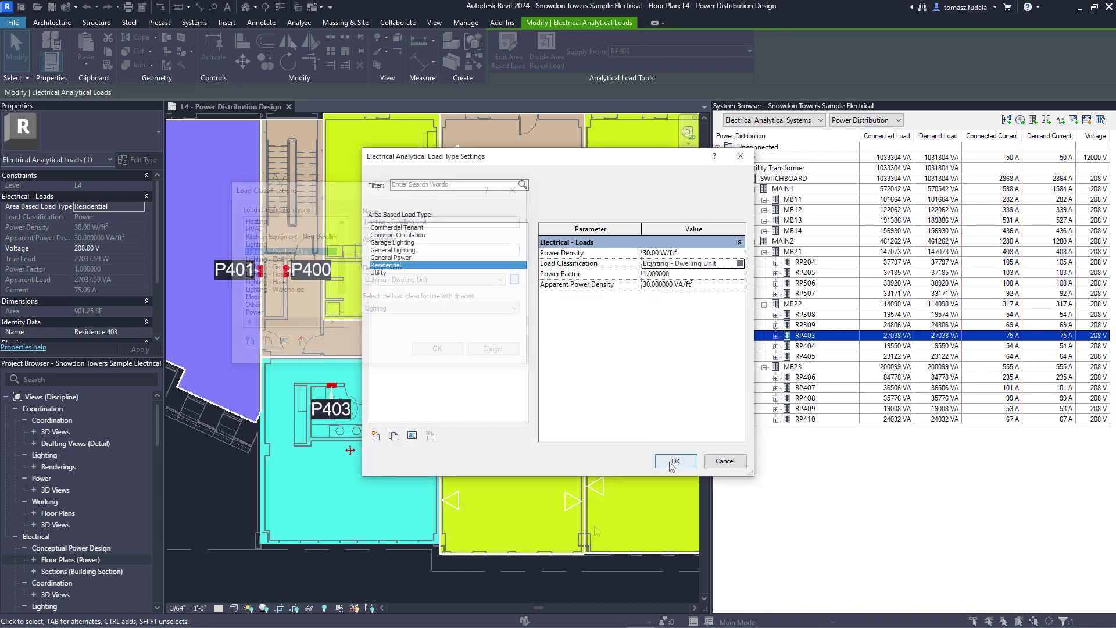
left_click(668, 462)
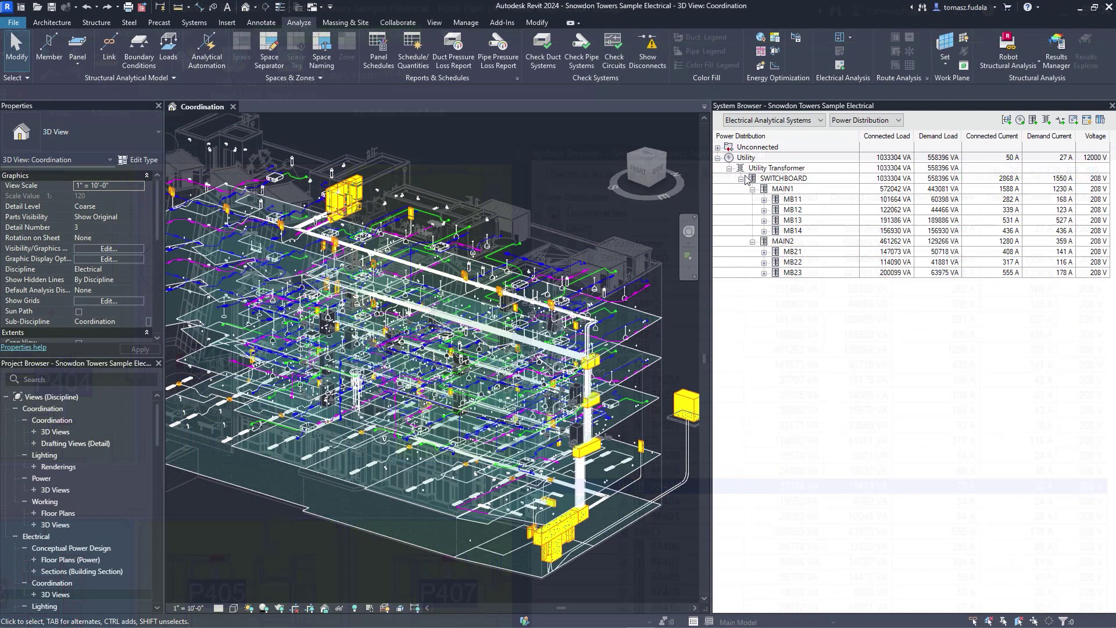
Add a Chiller 1 equipment load under SWITCHBOARD, copy it as Chiller 2, and select both.
left_click(787, 178)
left_click(1073, 120)
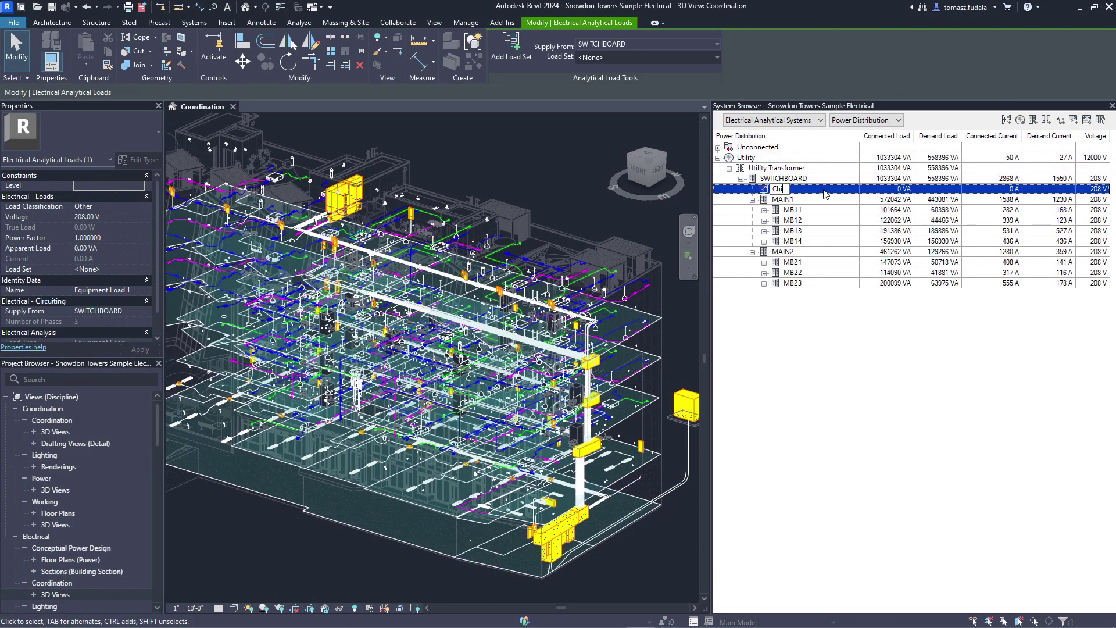
right_click(941, 189)
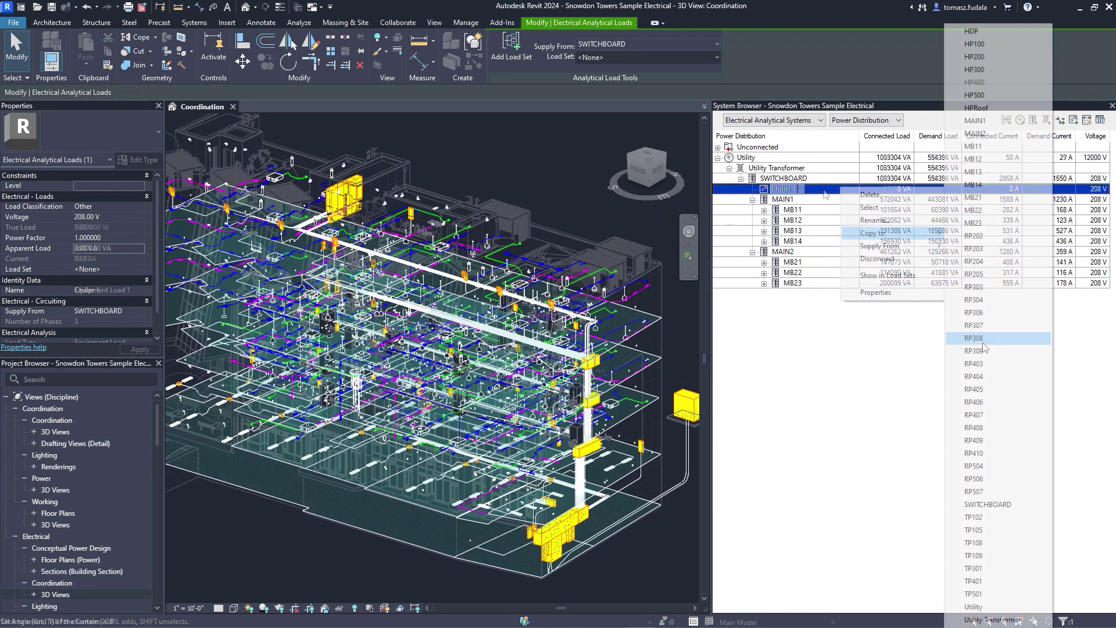
left_click(965, 506)
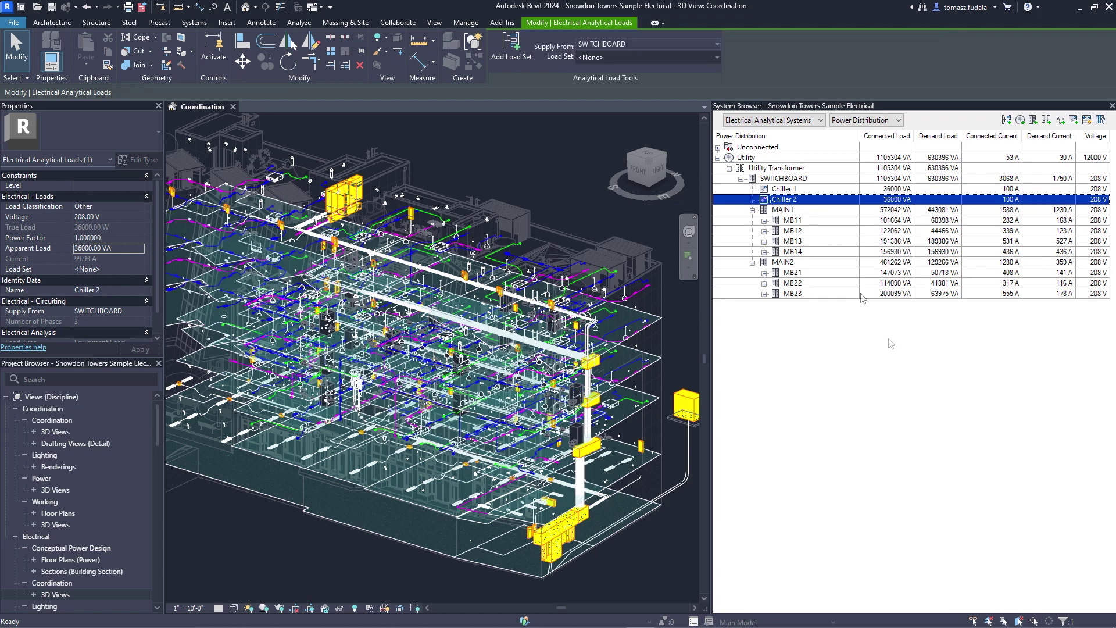
left_click(821, 189, "ctrl")
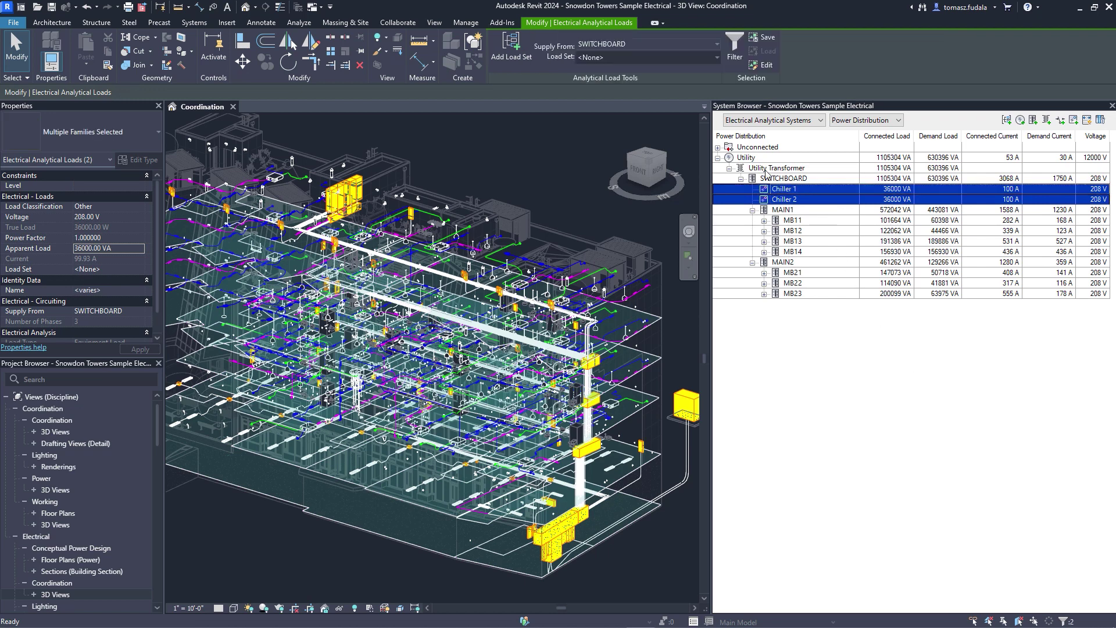
Group the chillers into a Chillers load set with 1 on standby and list the Load Sets.
left_click(519, 56)
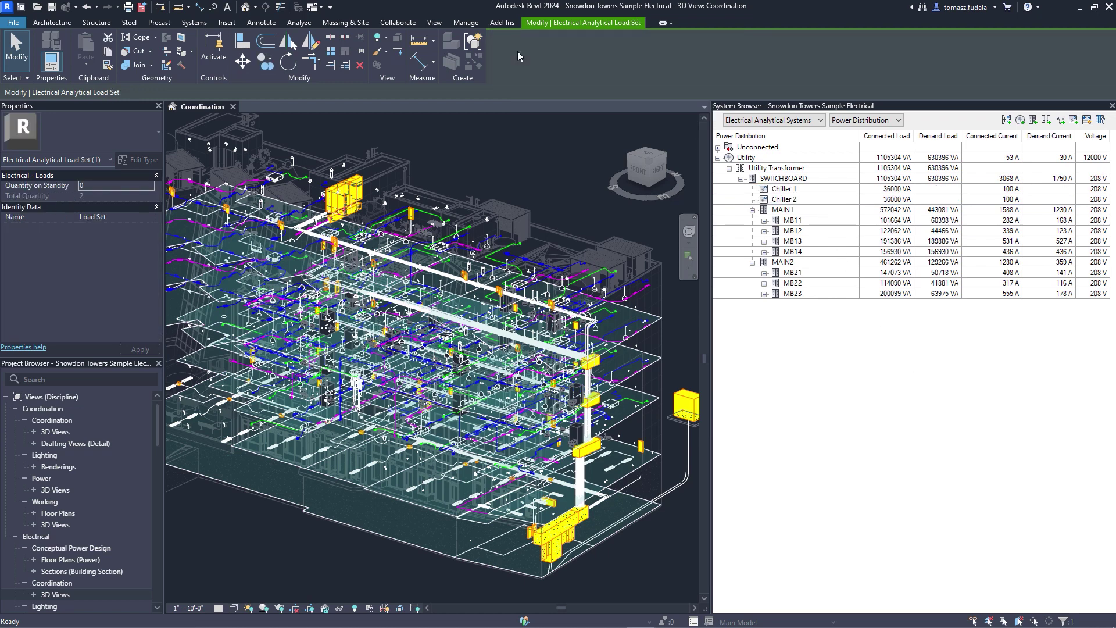
type("1")
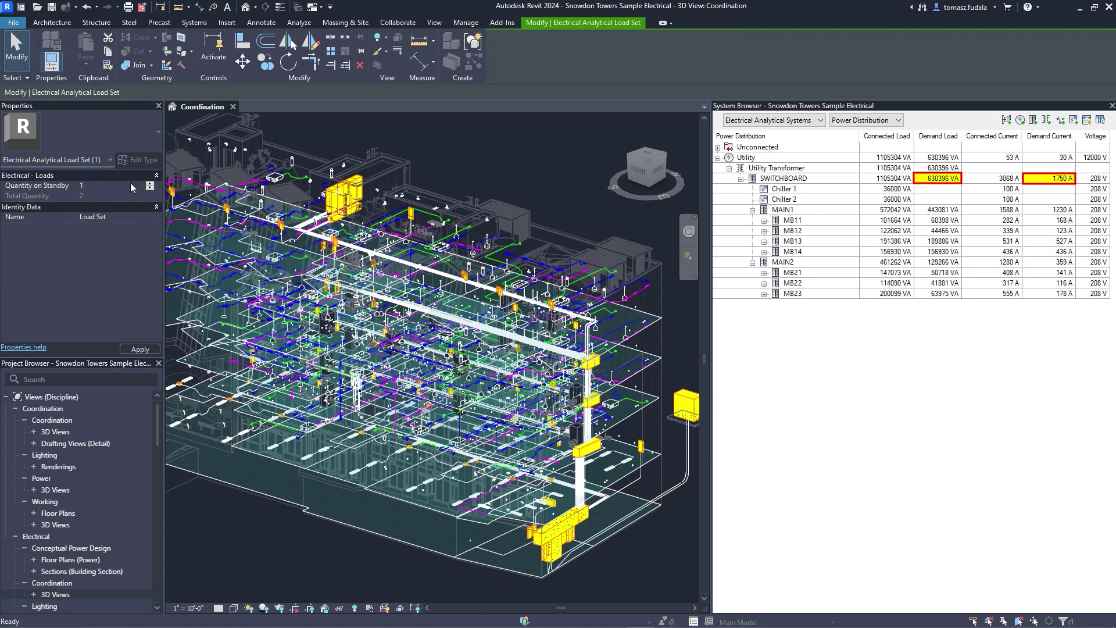
left_click(129, 215)
type("Chillers")
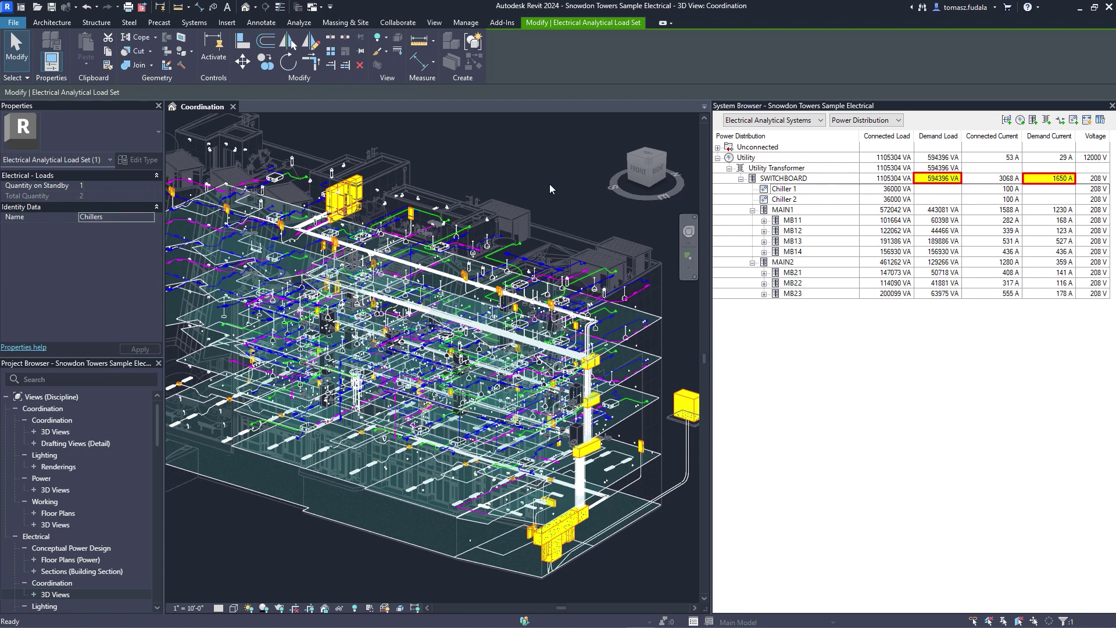
left_click(794, 180)
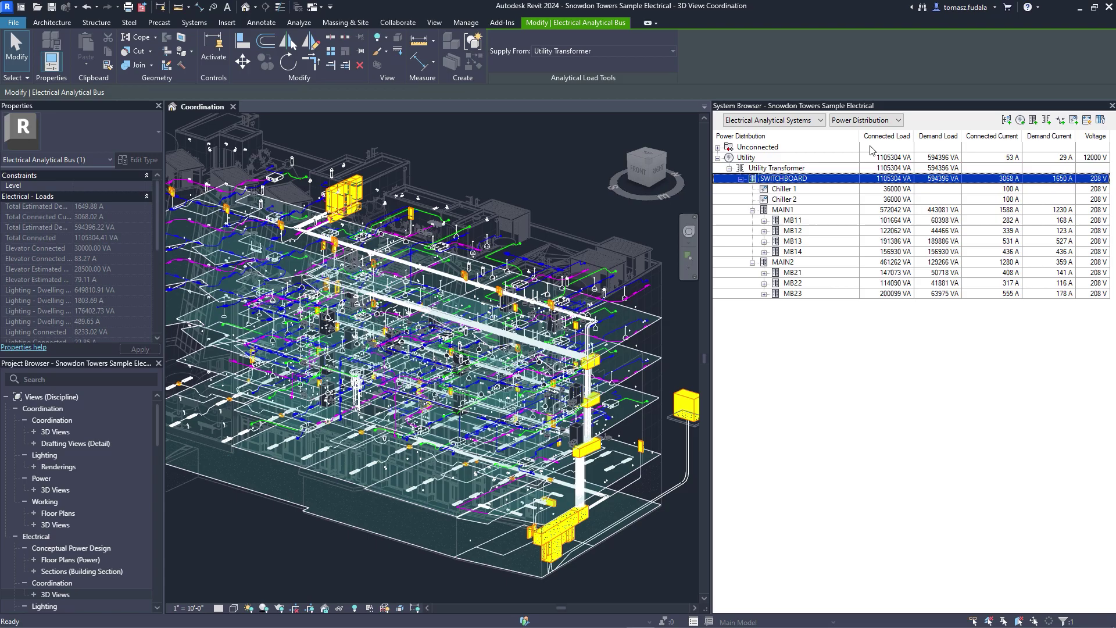
left_click(865, 120)
left_click(854, 142)
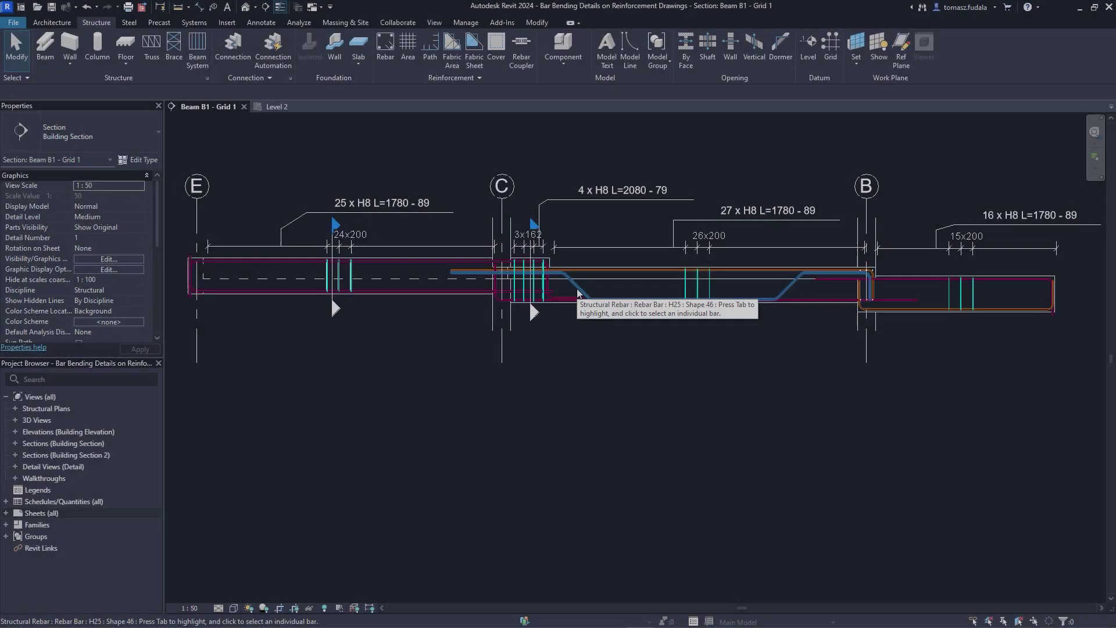
Place a bending detail for the 88 4xH25 rebar set below the beam.
left_click(575, 285)
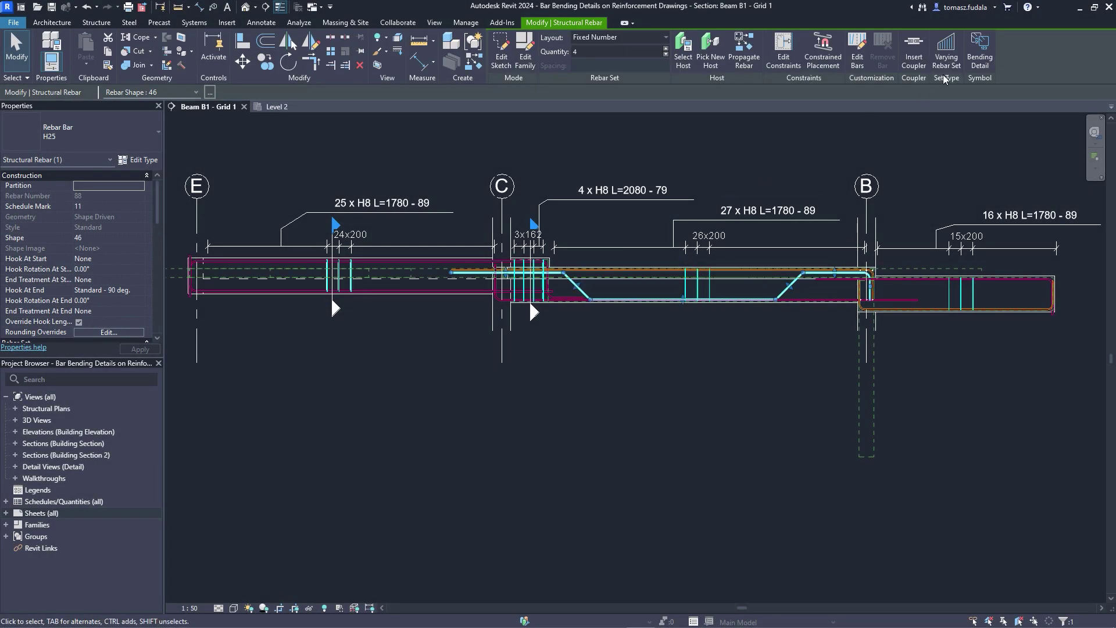
left_click(980, 51)
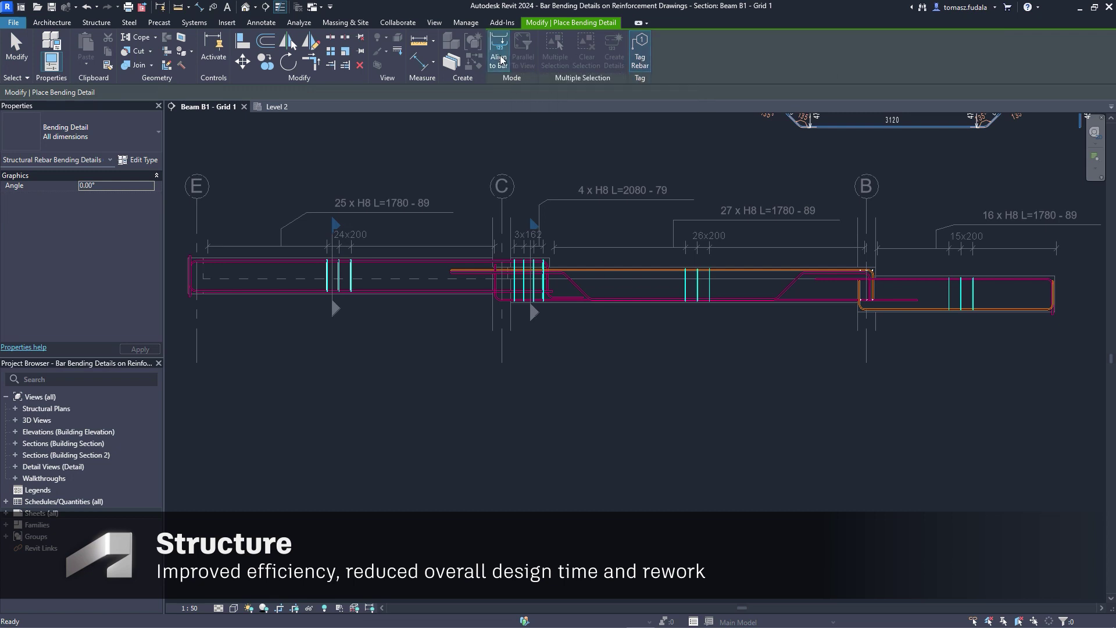
left_click(614, 401)
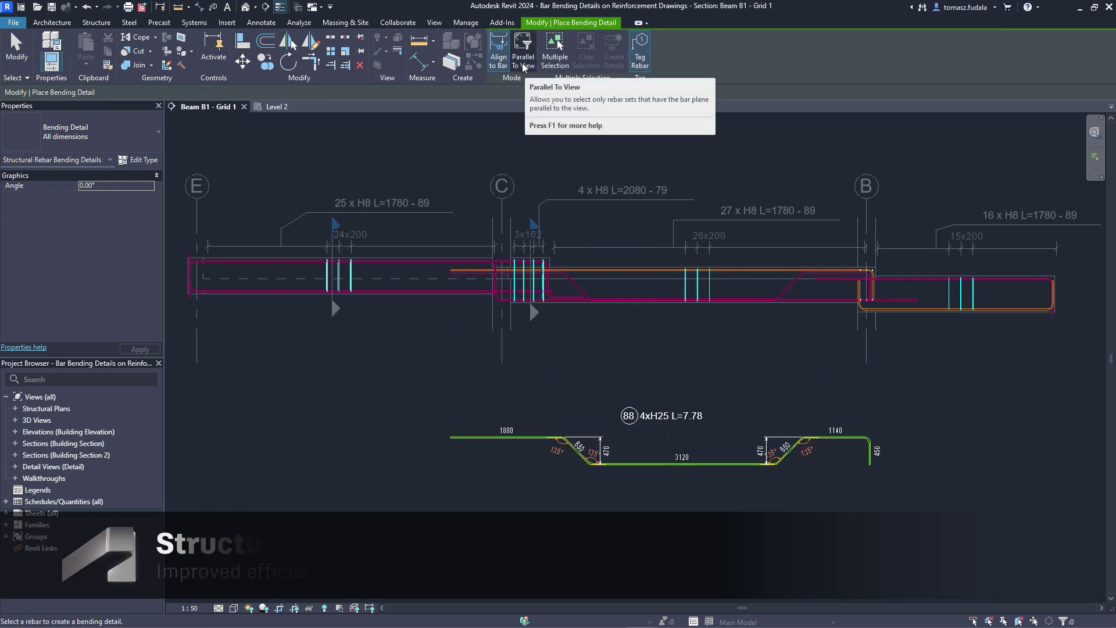
Create bending details for several picked rebar sets above the beam, then edit the schedule's Bending Detail options.
left_click(554, 52)
left_click(416, 262)
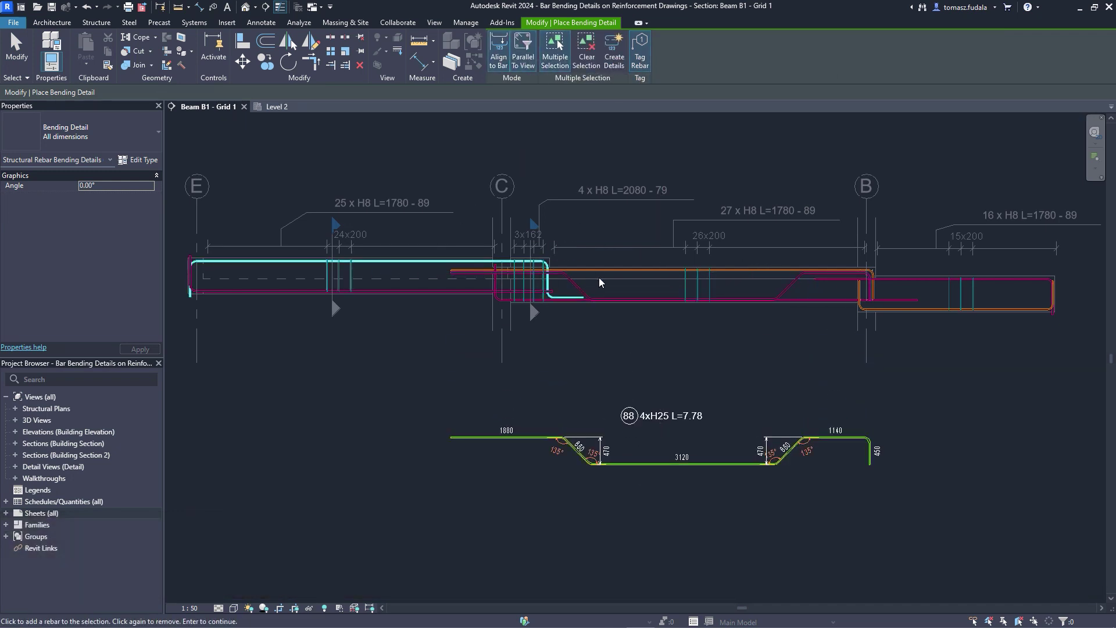
left_click(614, 52)
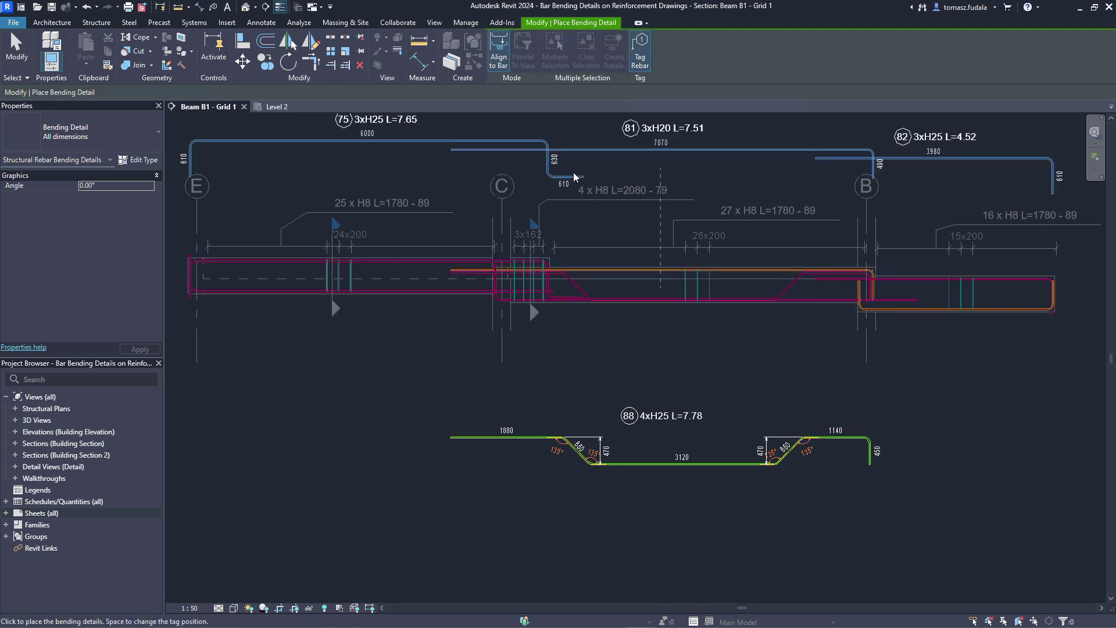
left_click(636, 395)
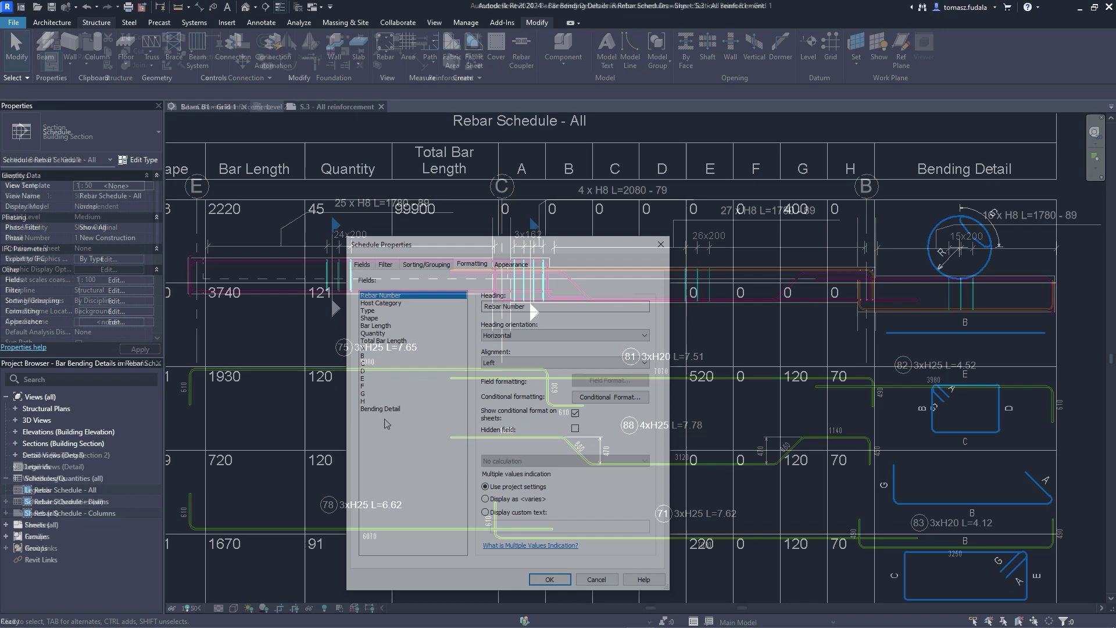
left_click(580, 445)
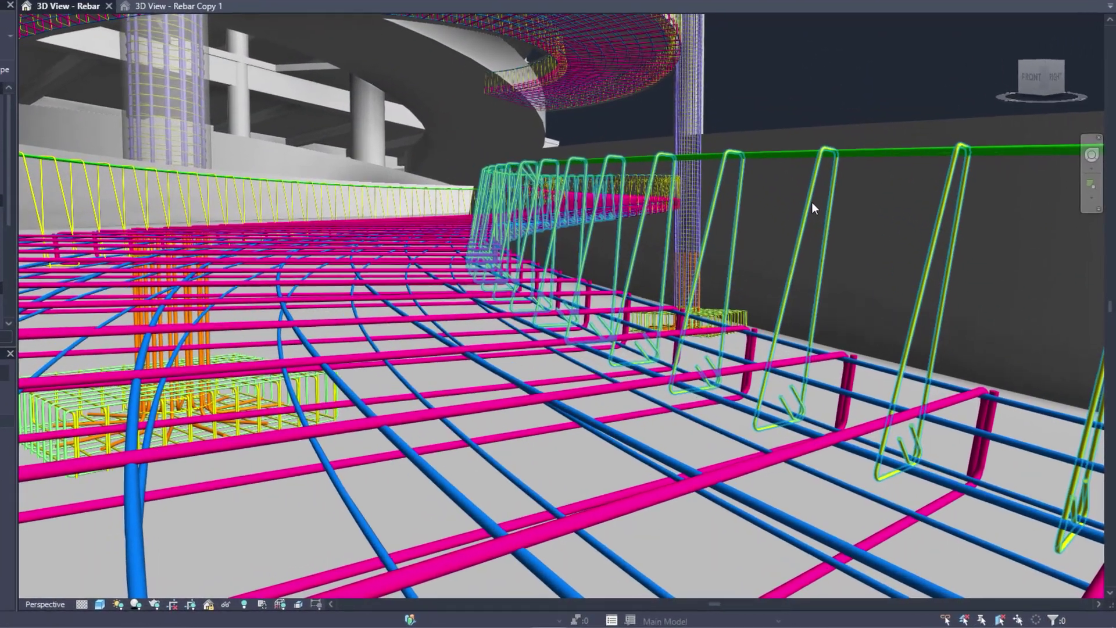
Change the curved-edge free-form stirrups' Bar Alignment to Vertical and apply it.
key("space")
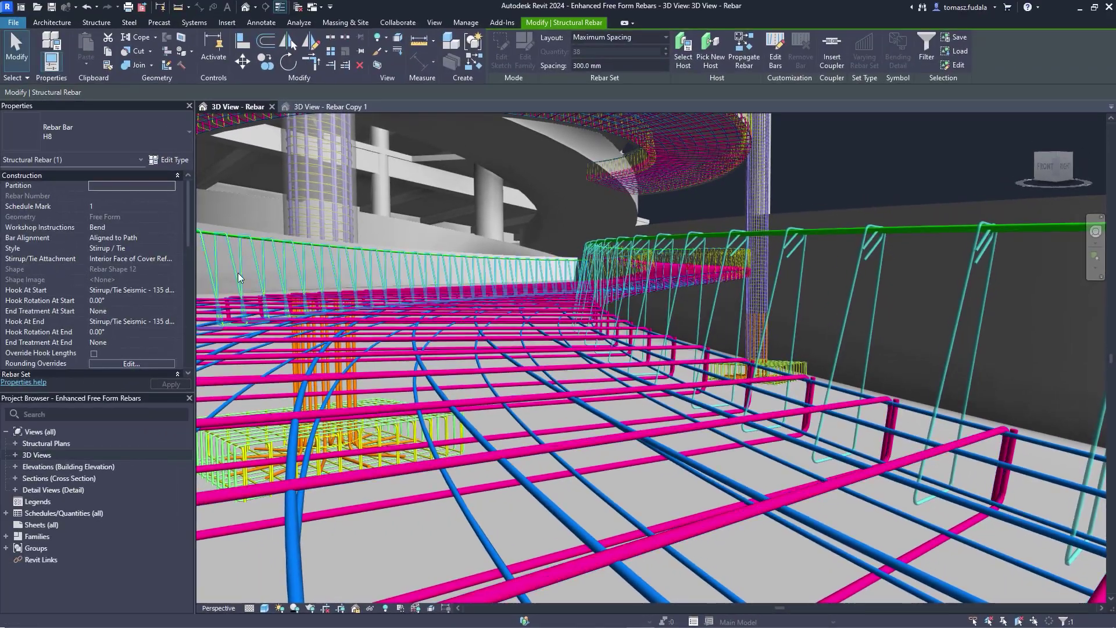
left_click(165, 234)
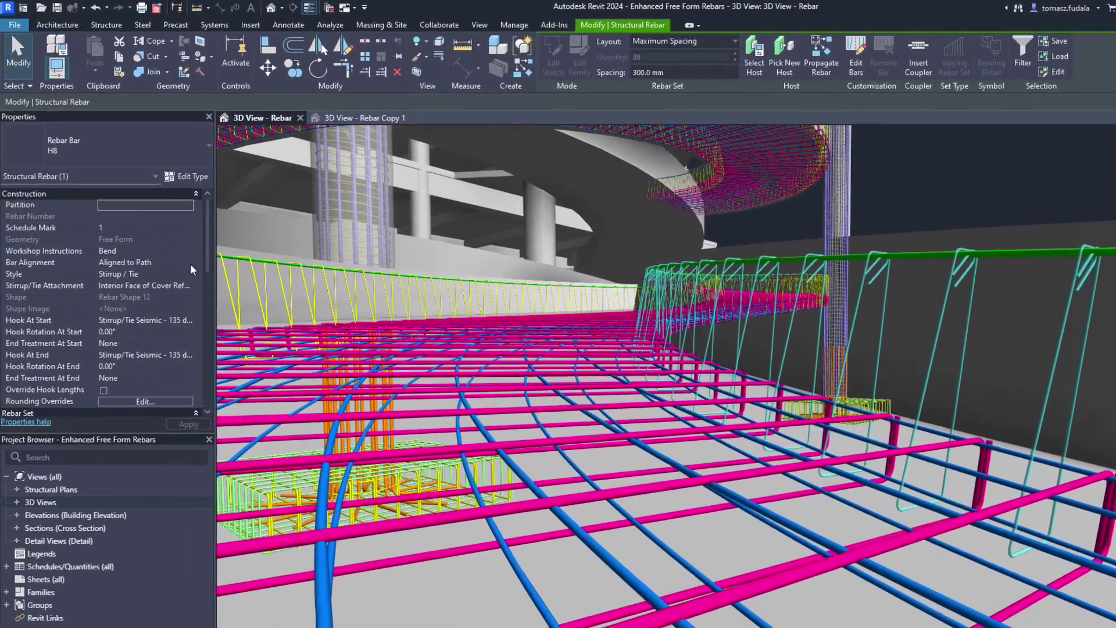
left_click(229, 353)
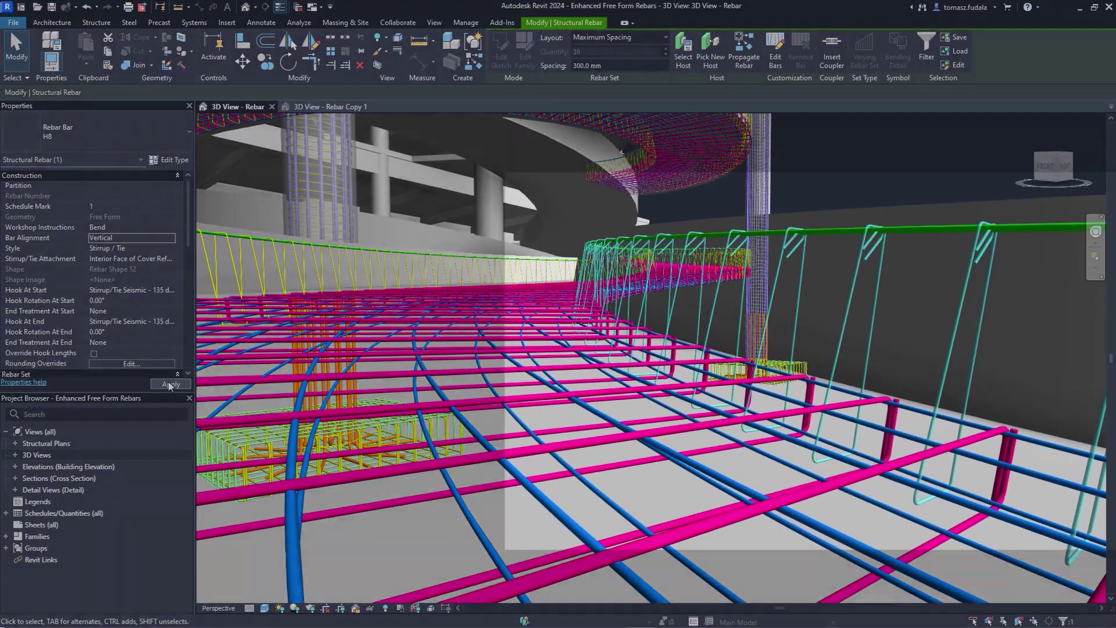
left_click(227, 514)
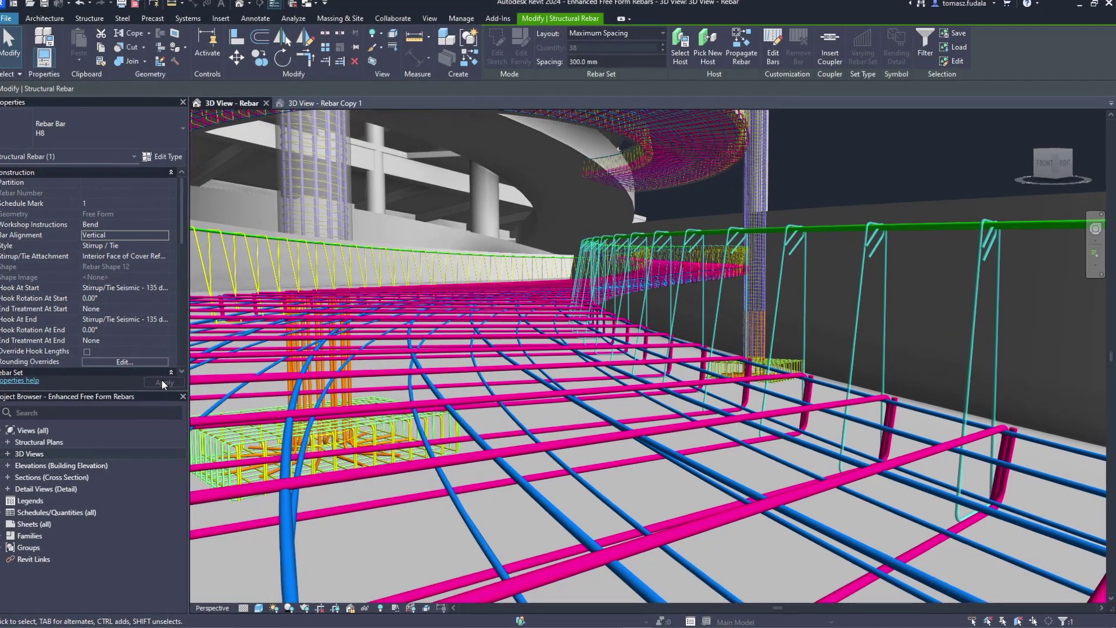
key("Escape")
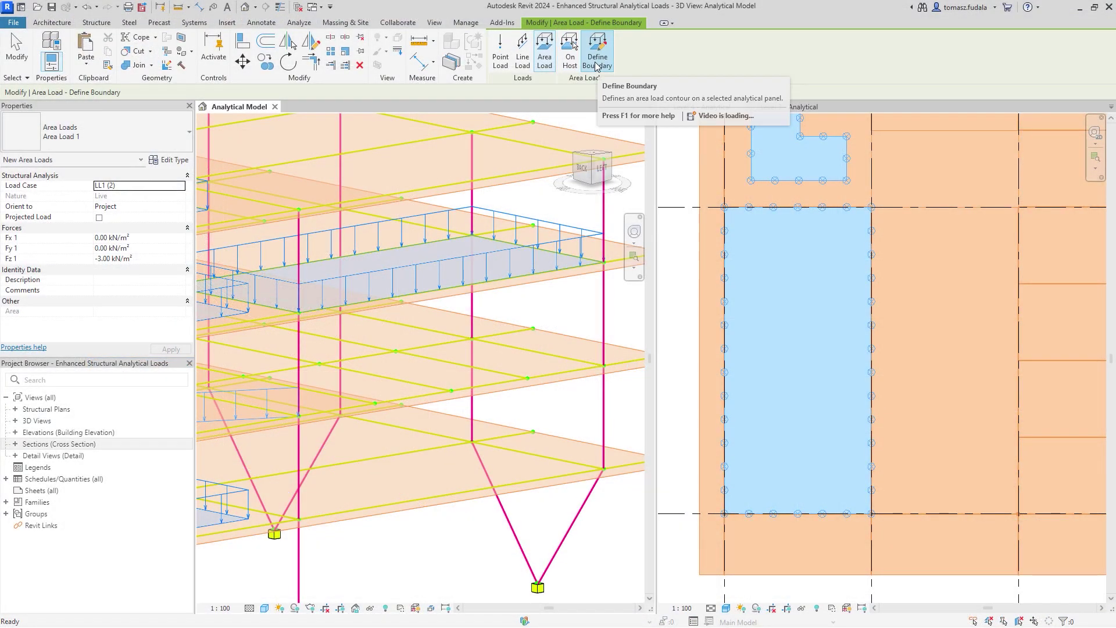
Sketch a C-shaped boundary with straight lines and finish the area load on Level 4.
left_click(597, 66)
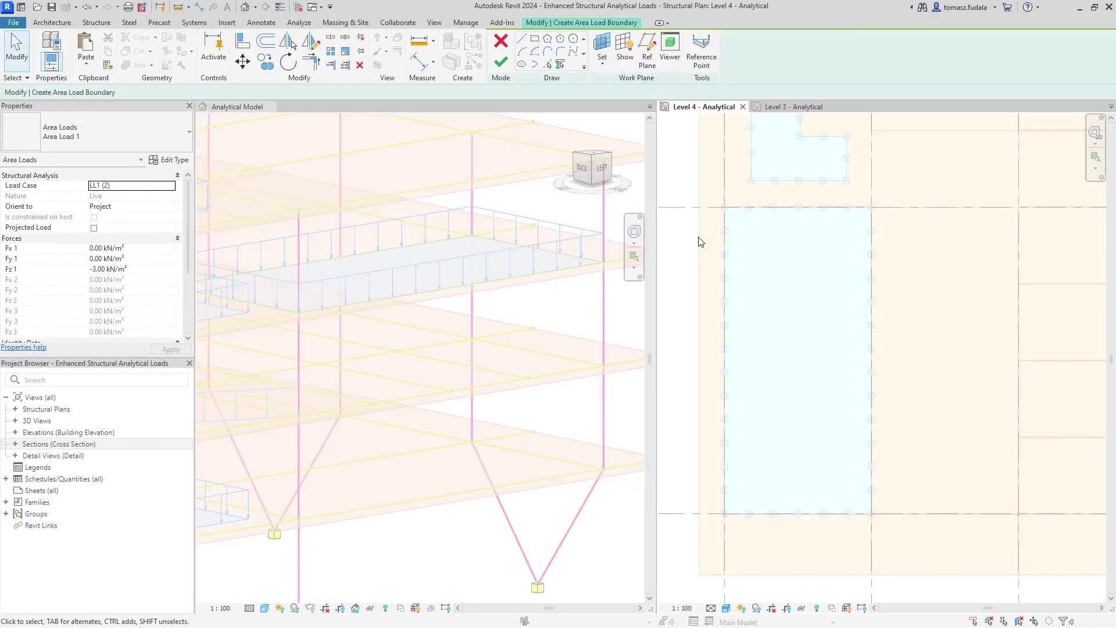
left_click(522, 42)
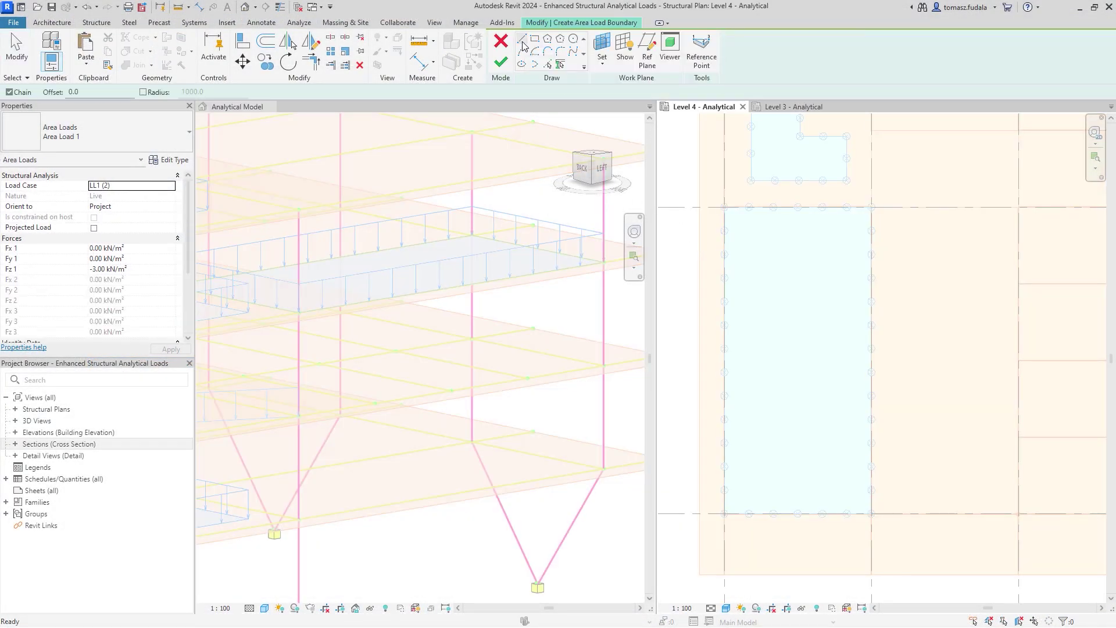
left_click(894, 282)
left_click(895, 470)
left_click(1002, 470)
left_click(1002, 422)
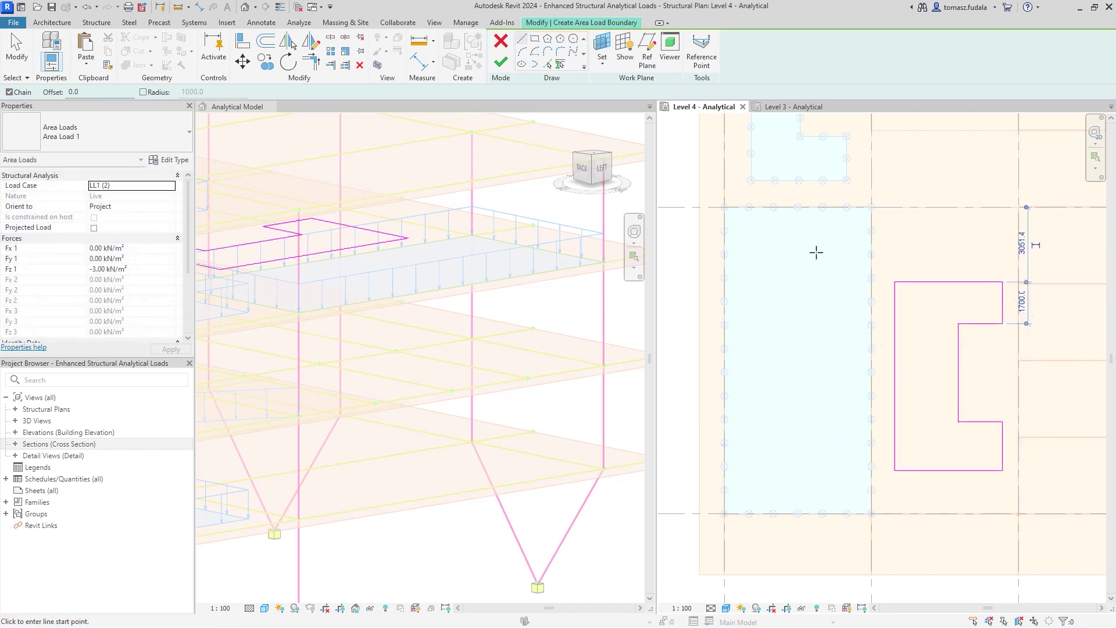
left_click(500, 62)
left_click(521, 55)
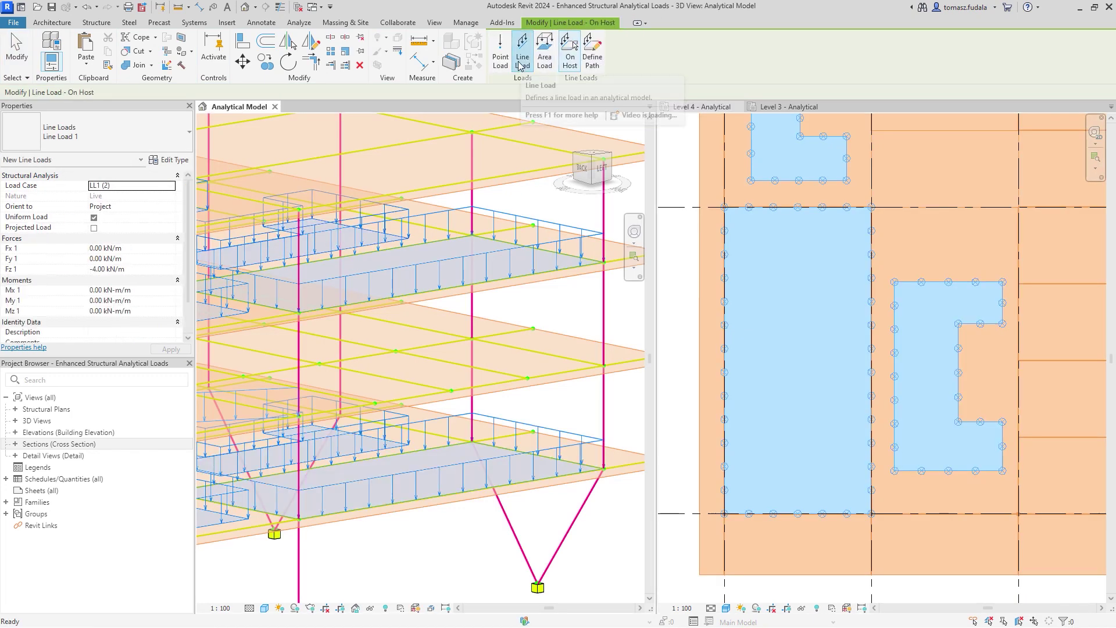
Add line and point loads on the Level 3 analytical plan.
left_click(592, 52)
left_click(776, 110)
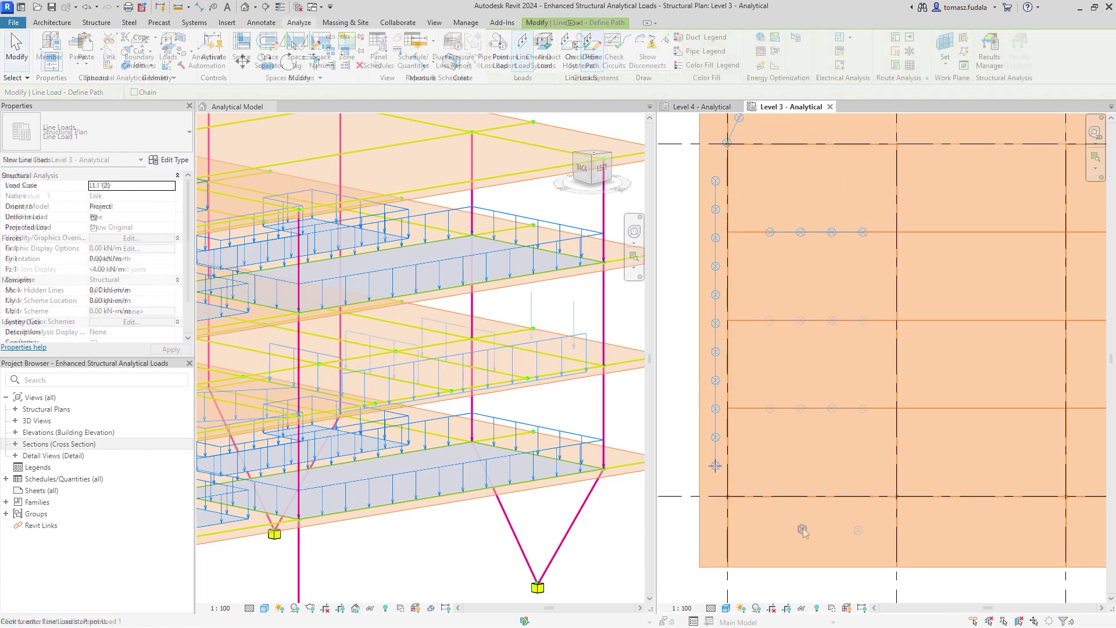
key("Escape")
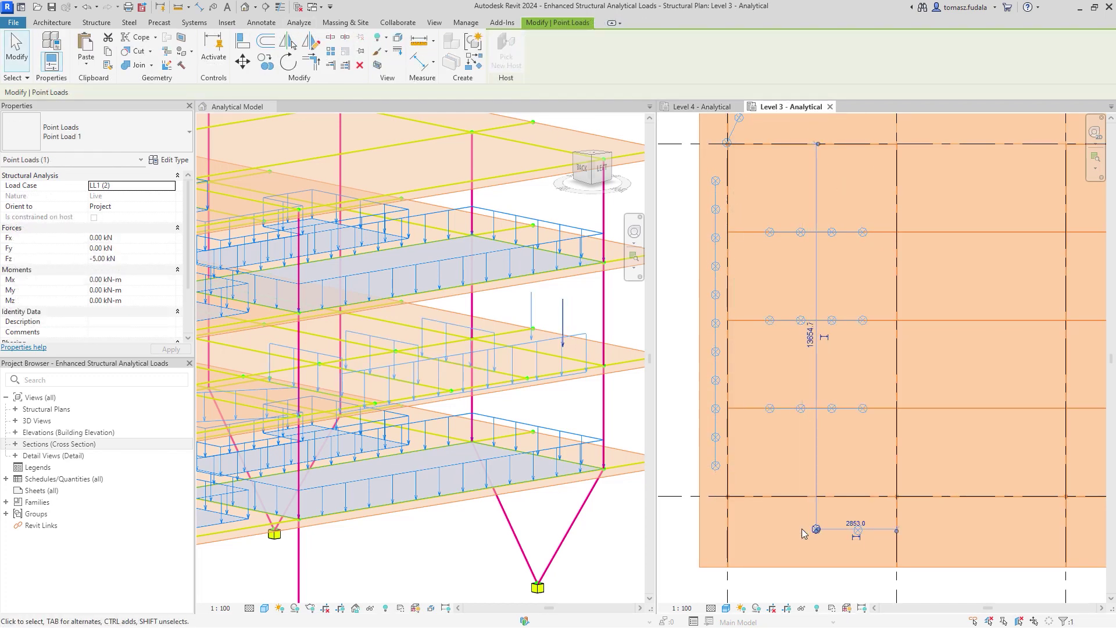
Move the point load 3000 away and enable the Live Loads 1 and 2 filters.
key("Return")
key("Escape")
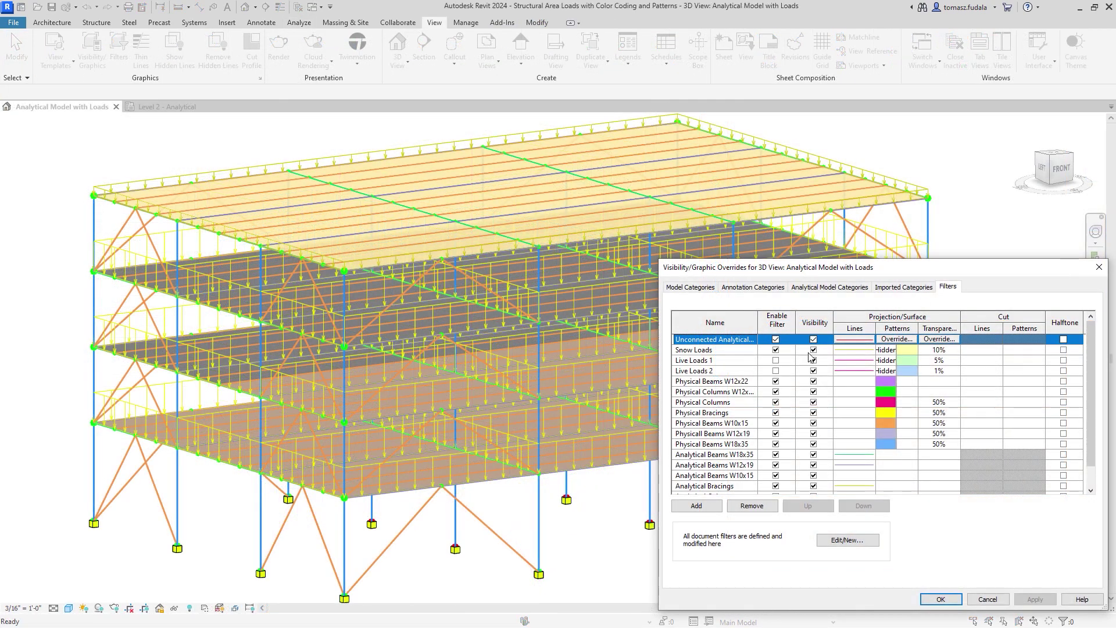
left_click(775, 360)
left_click(775, 371)
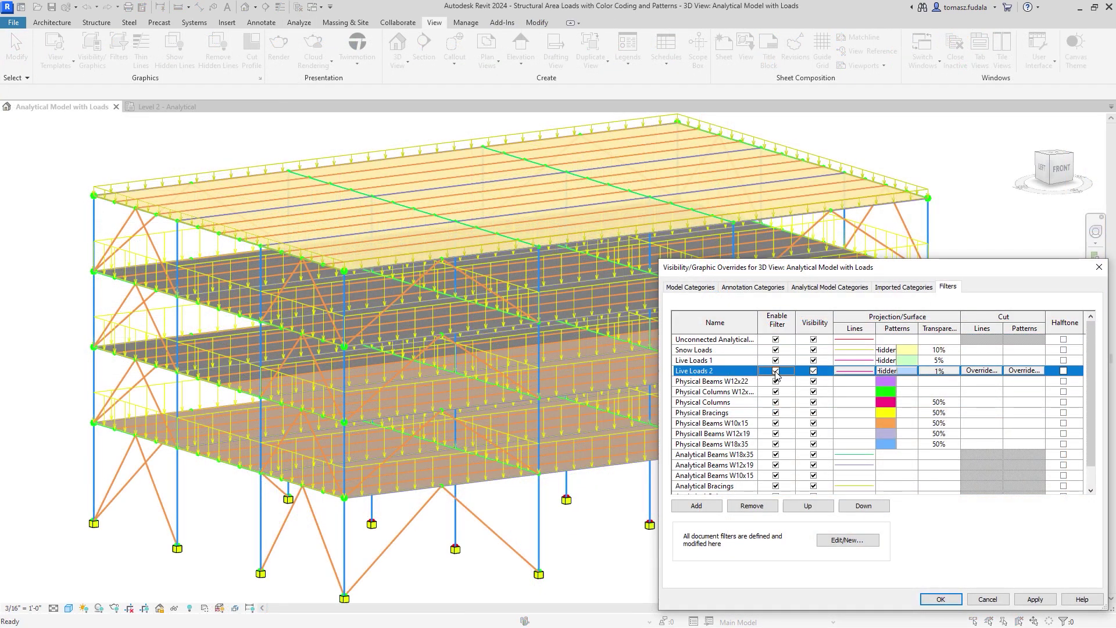
Set the Live Loads 2 line override and apply the filters to the 3D view.
left_click(1034, 599)
left_click(855, 370)
left_click(913, 486)
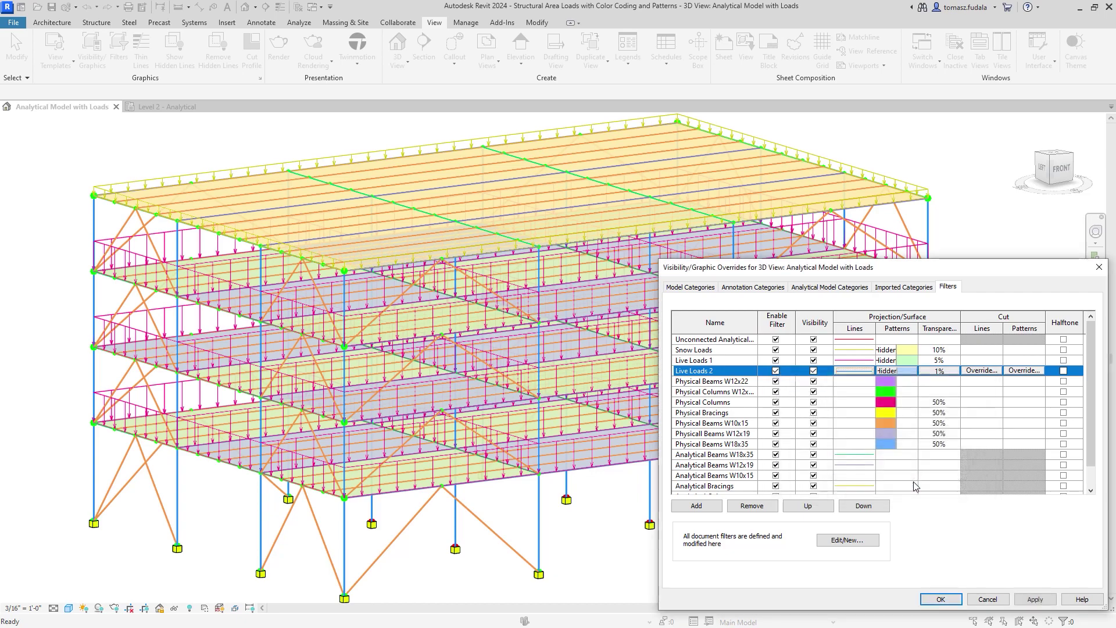
left_click(938, 599)
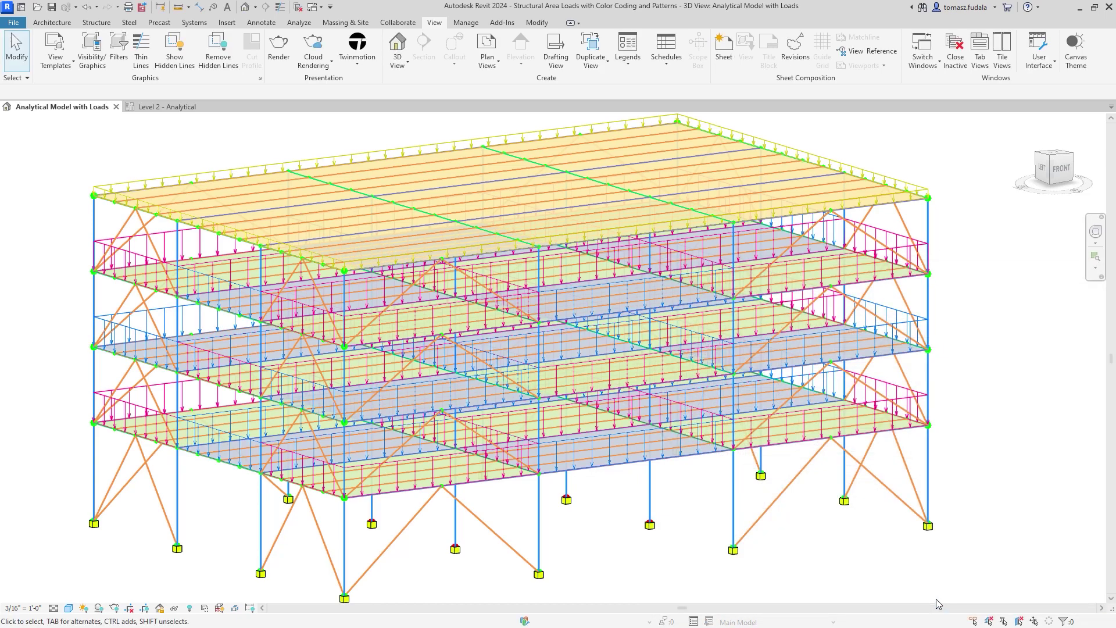
Associate the column's analytical member with its structural column in Section 1 and highlight the association.
key("ctrl+Tab")
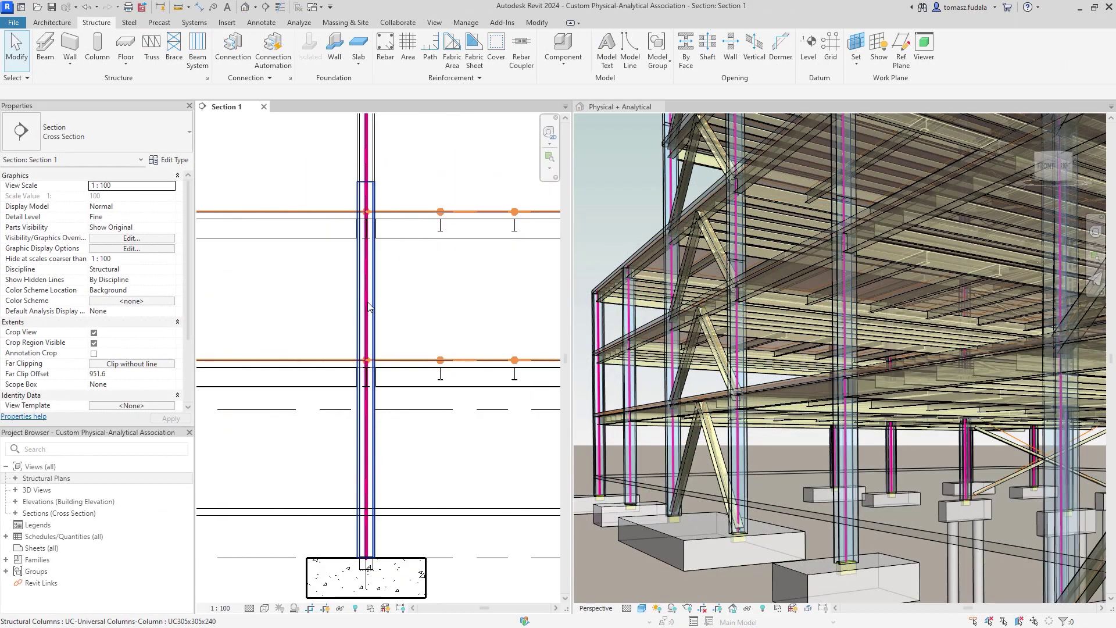
left_click(366, 306)
left_click(511, 64)
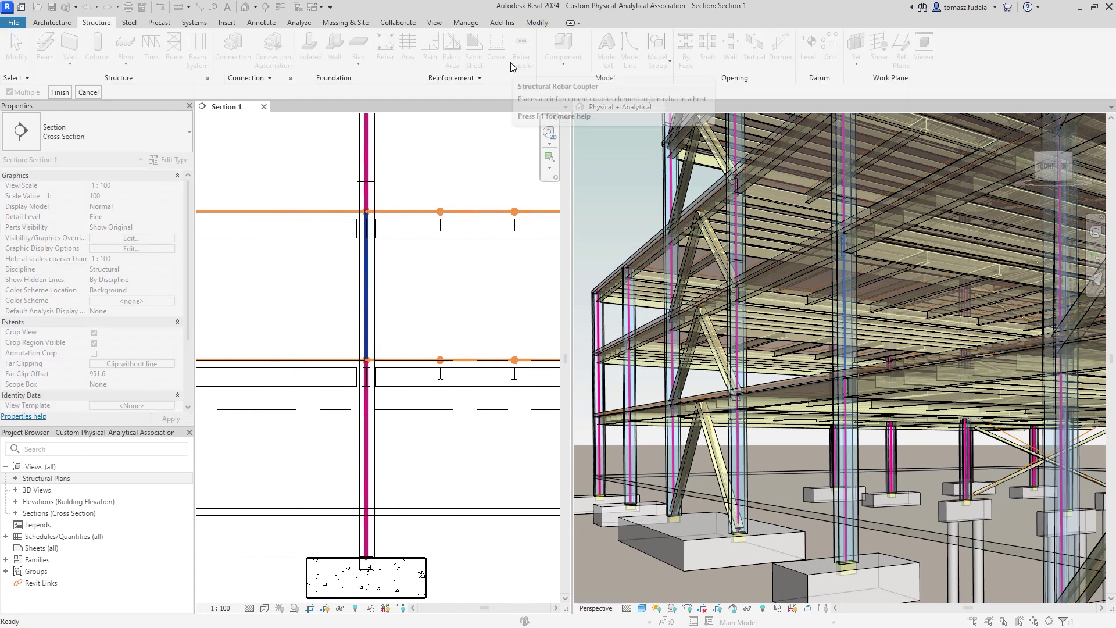
left_click(375, 439)
left_click(375, 439)
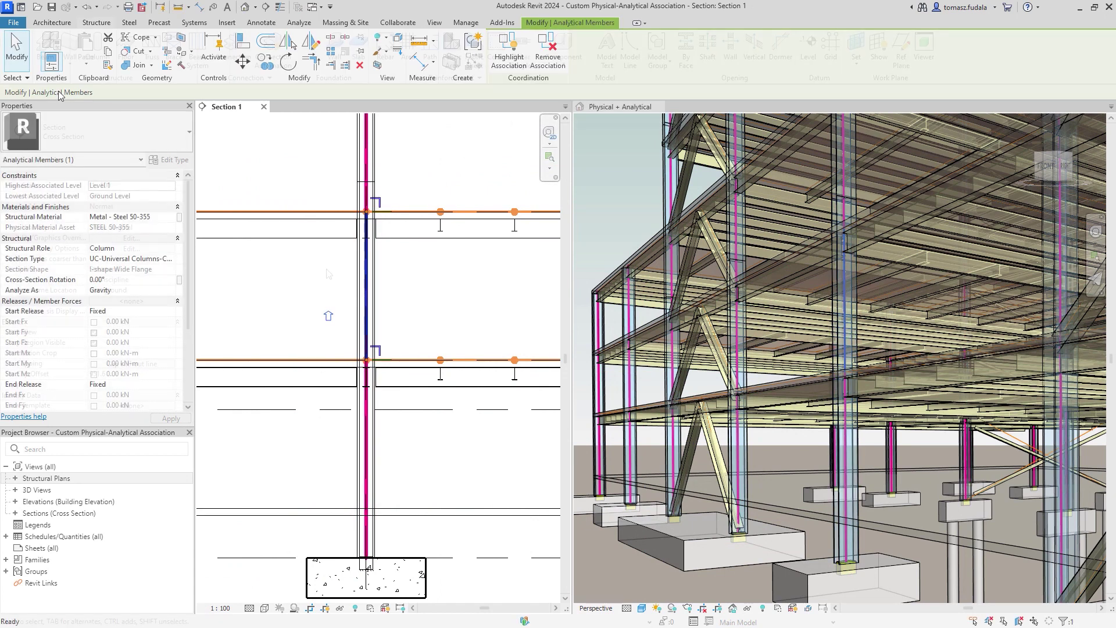
left_click(355, 305)
left_click(601, 61)
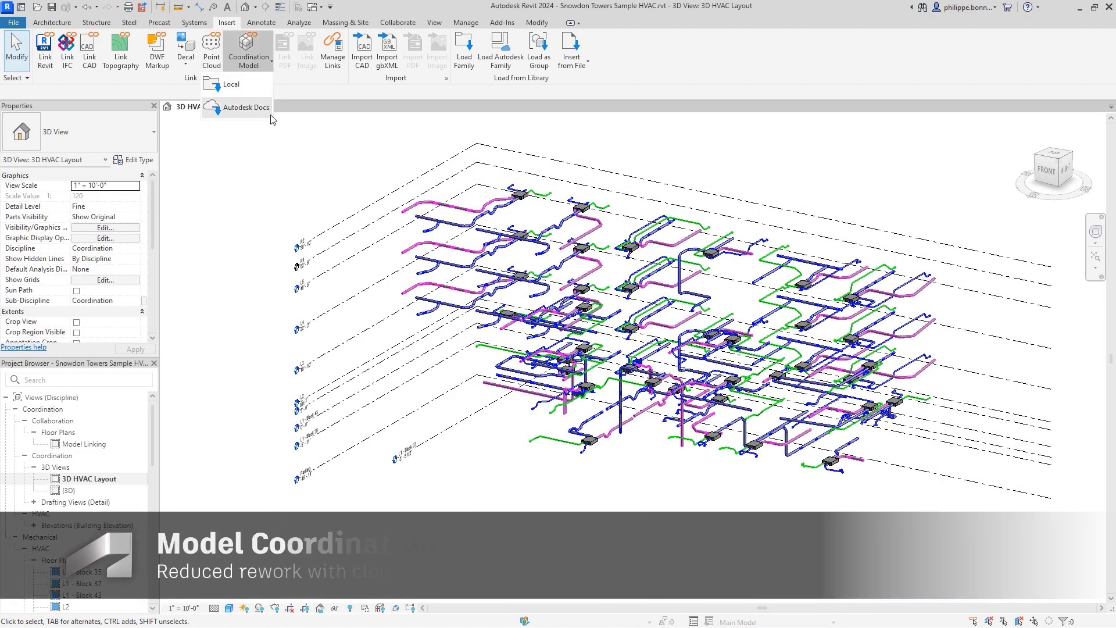
Link the Coord - Arch Walls view of Snowdon Towers Sample Architectural.rvt as a coordination model.
left_click(271, 112)
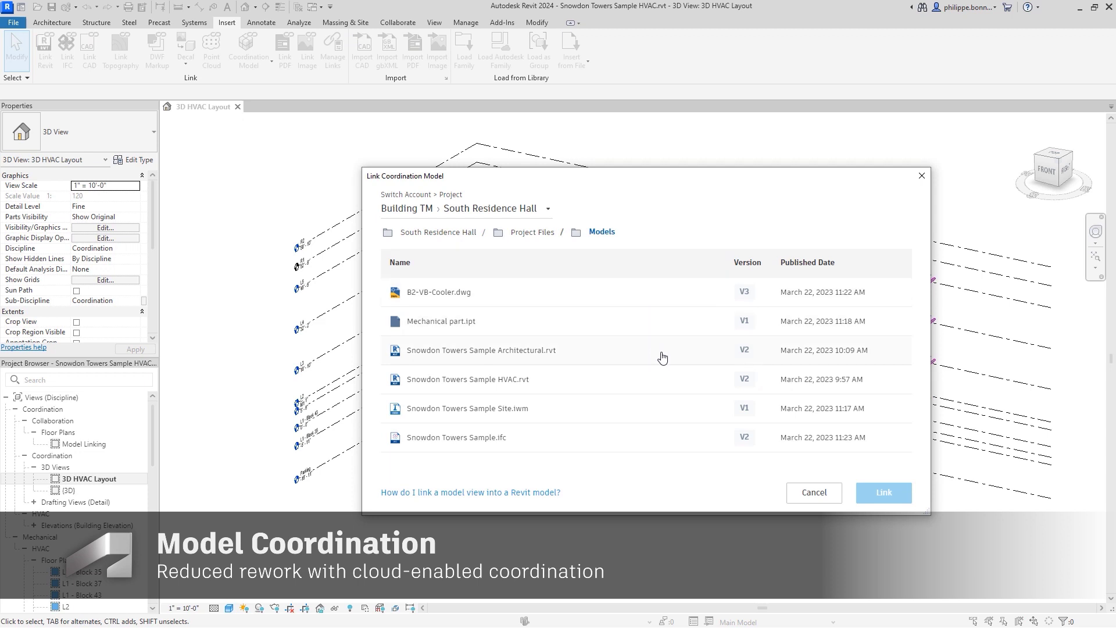
left_click(611, 351)
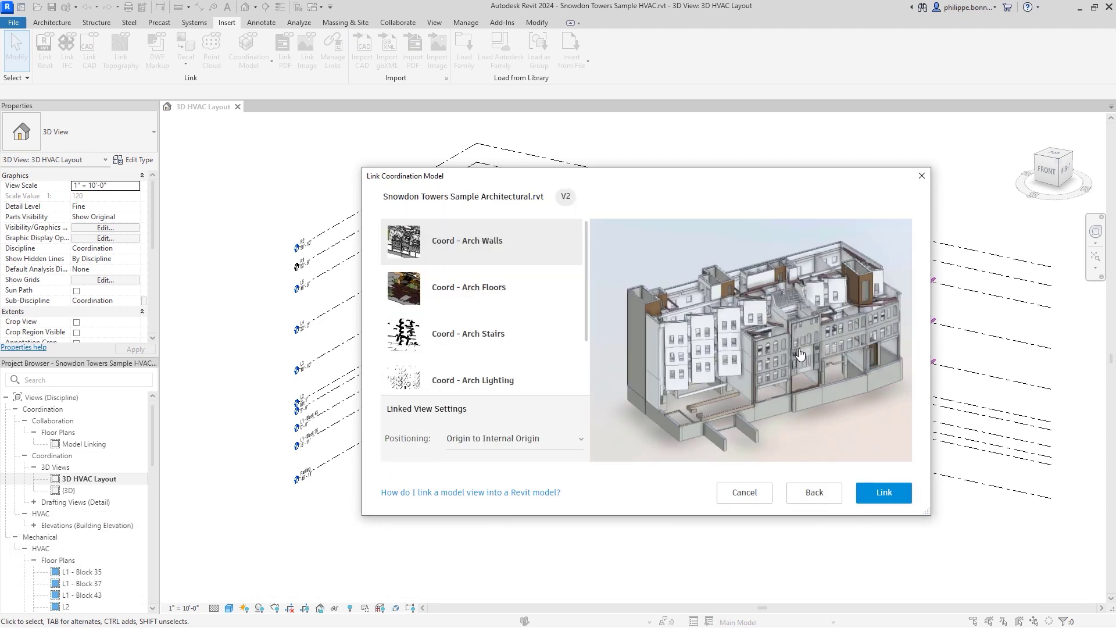
left_click(884, 494)
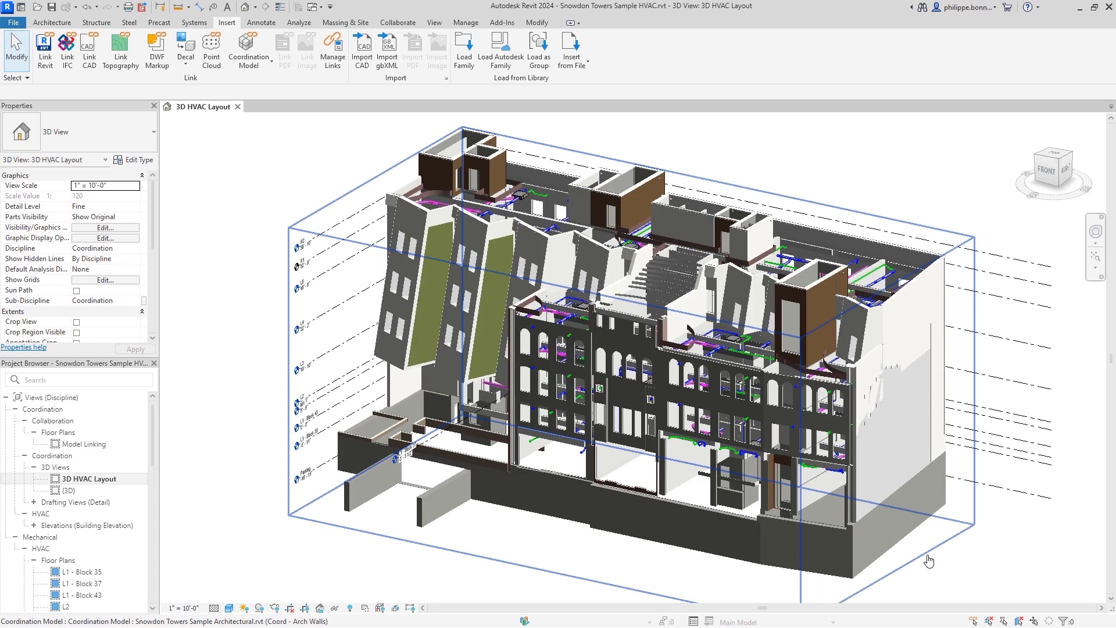
left_click(930, 560)
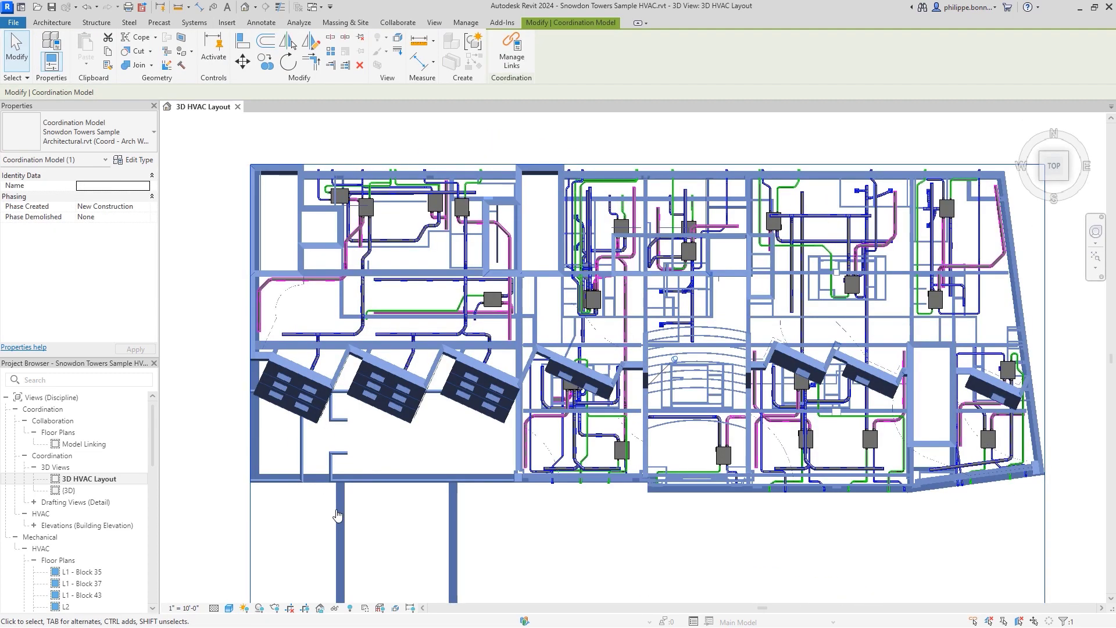
Select a linked architectural wall and inspect its properties.
left_click(337, 516)
scroll(684, 454, "up", 5)
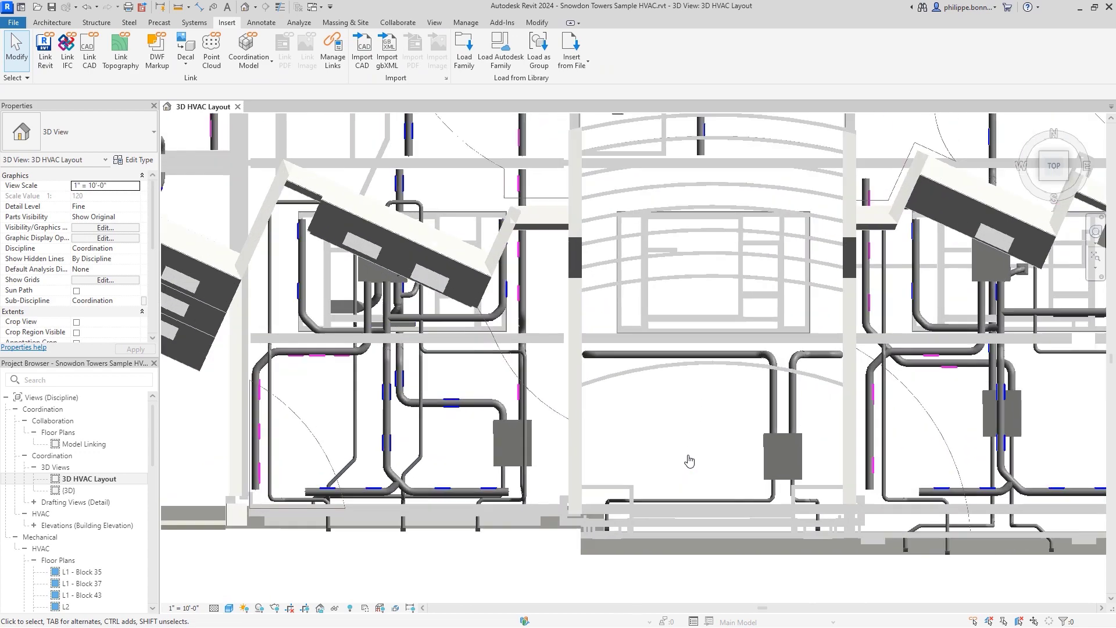
left_click(677, 343)
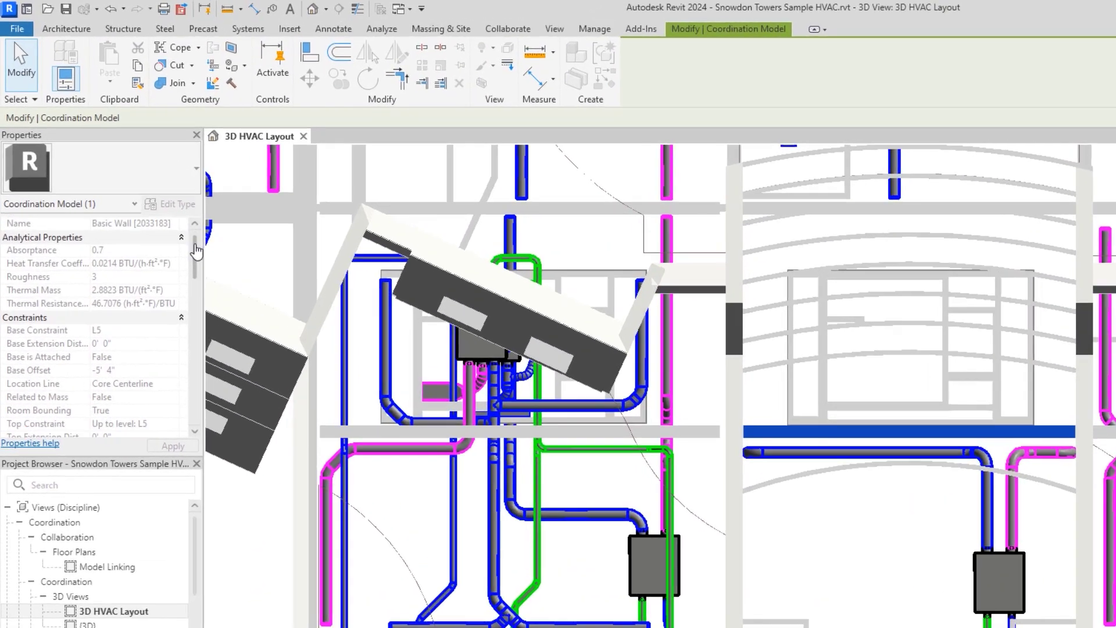
left_click_drag(153, 192, 153, 256)
left_click_drag(243, 407, 242, 303)
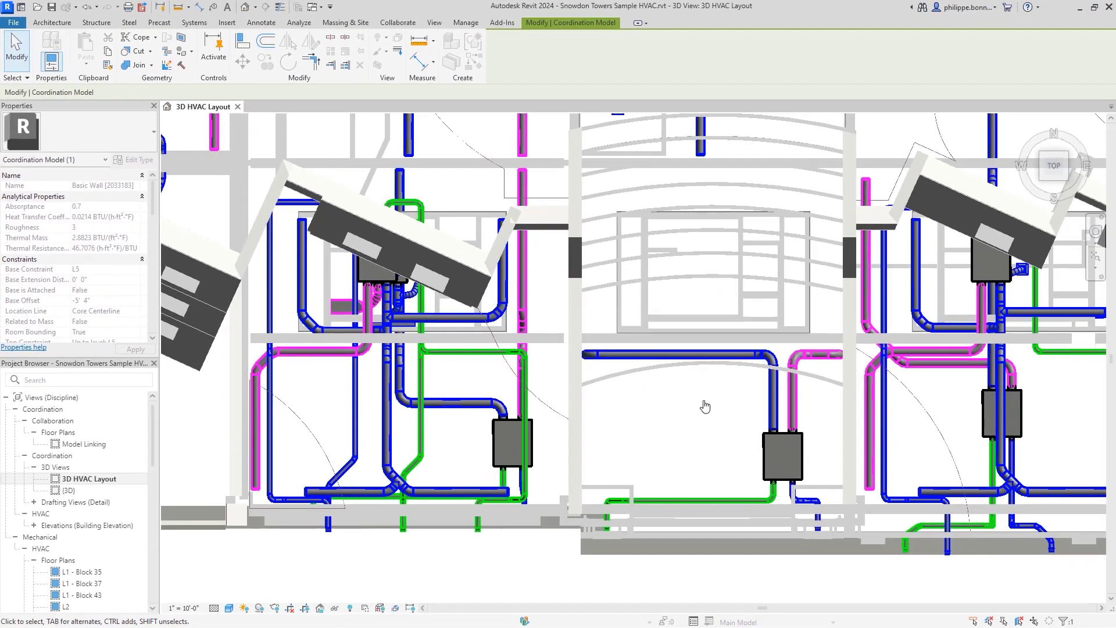
left_click(704, 405)
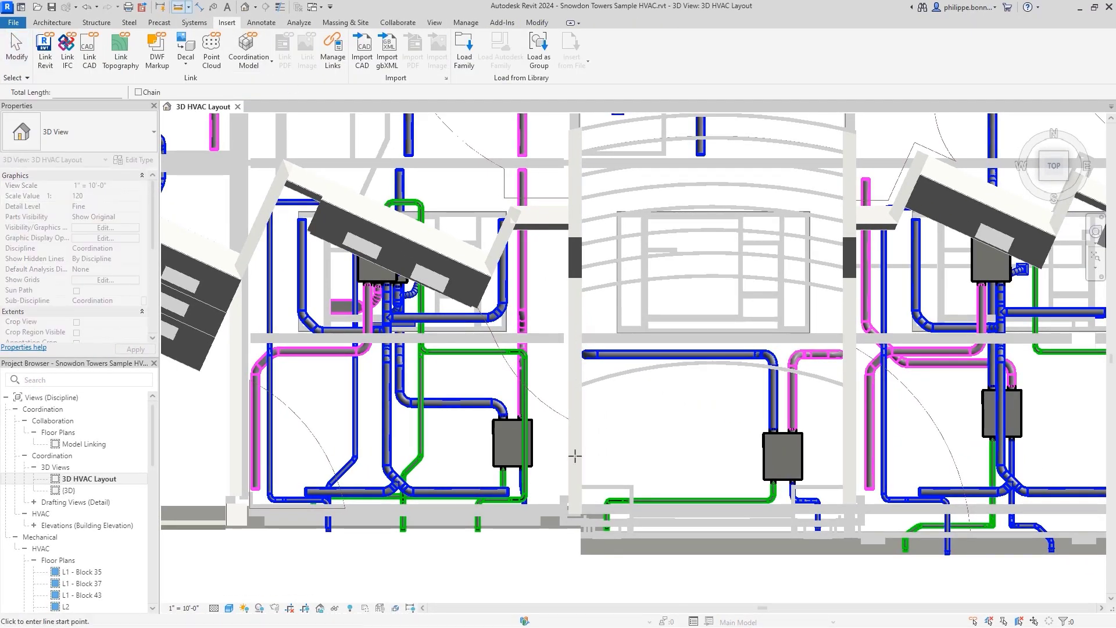
Select the lower elevation, its legend and the Not For Construction label on A201.
left_click(582, 484)
left_click(765, 483)
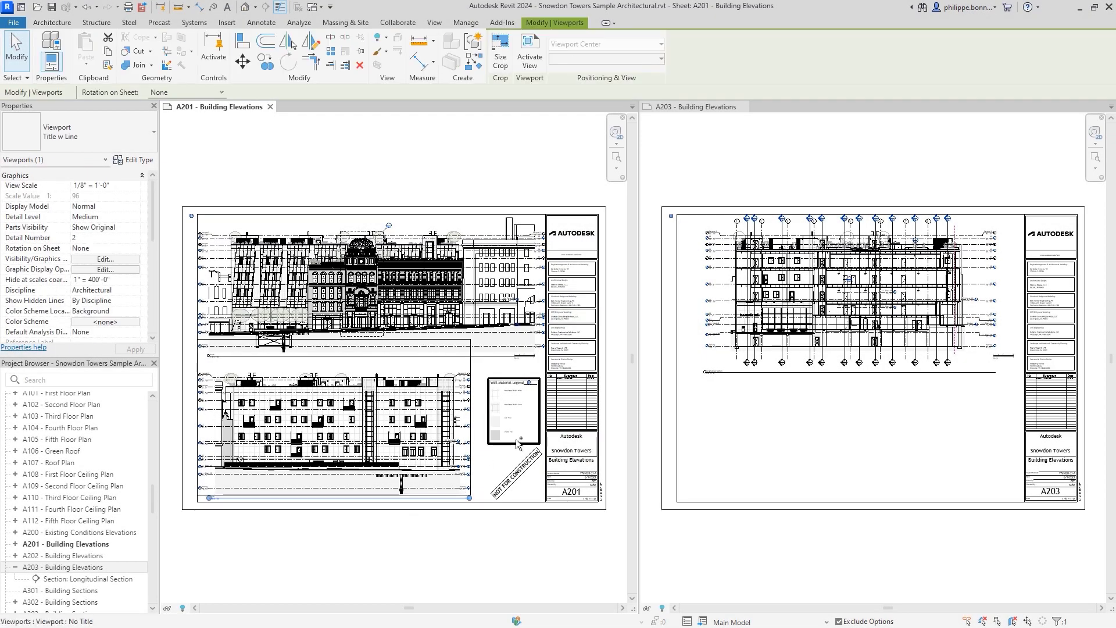
left_click(523, 471, "ctrl")
right_click(523, 470)
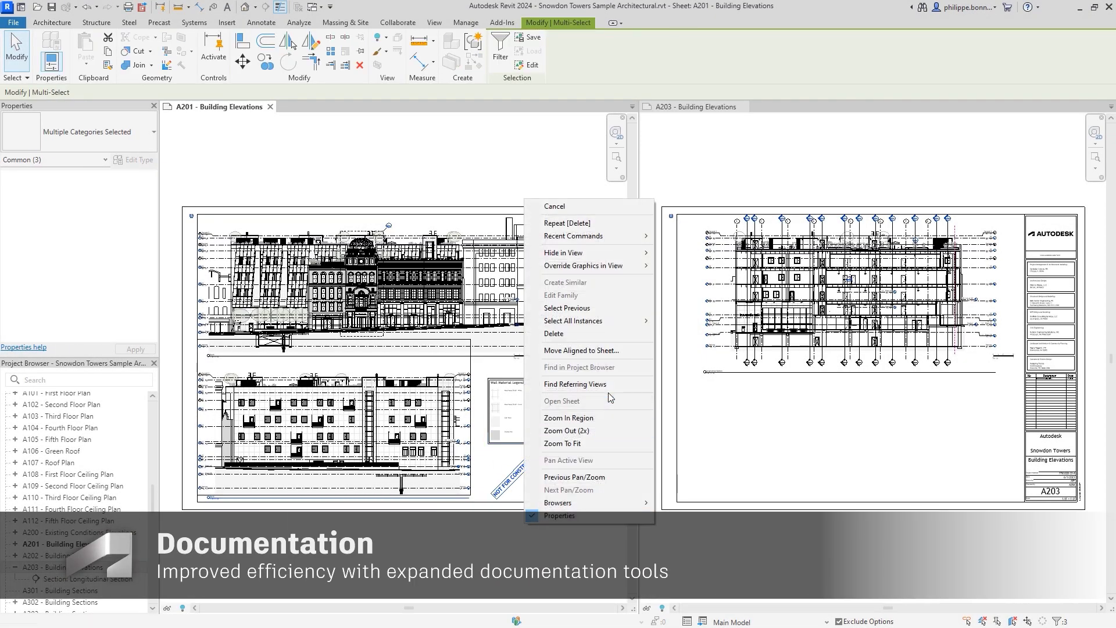
Move the selection aligned onto sheet A203, then open the North elevation's sheet.
left_click(616, 350)
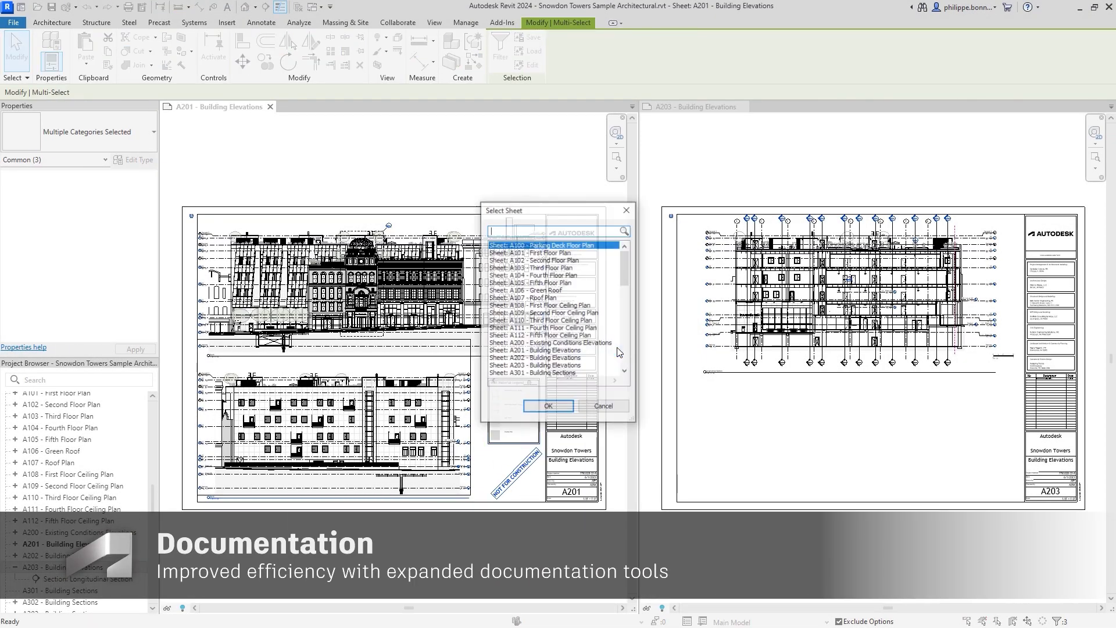
left_click(565, 366)
left_click(548, 407)
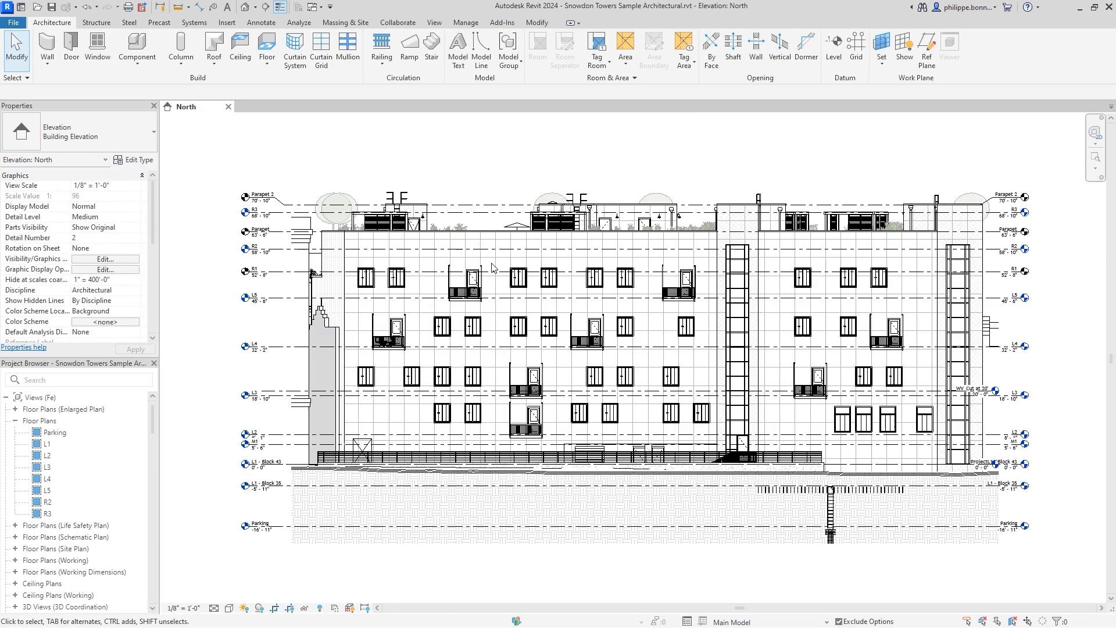
right_click(493, 267)
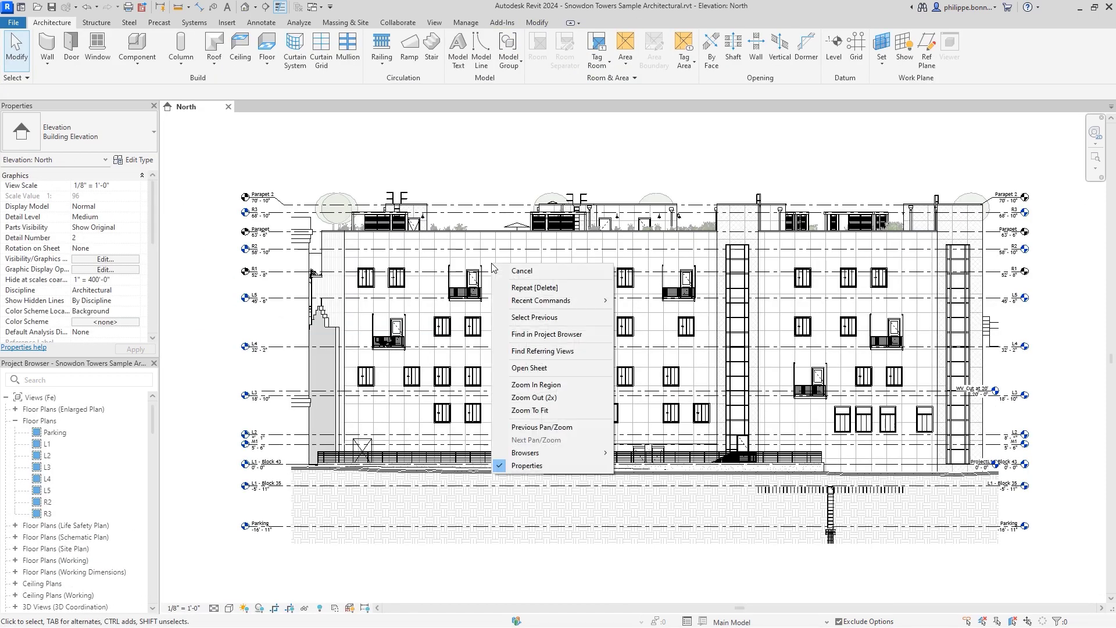
left_click(568, 372)
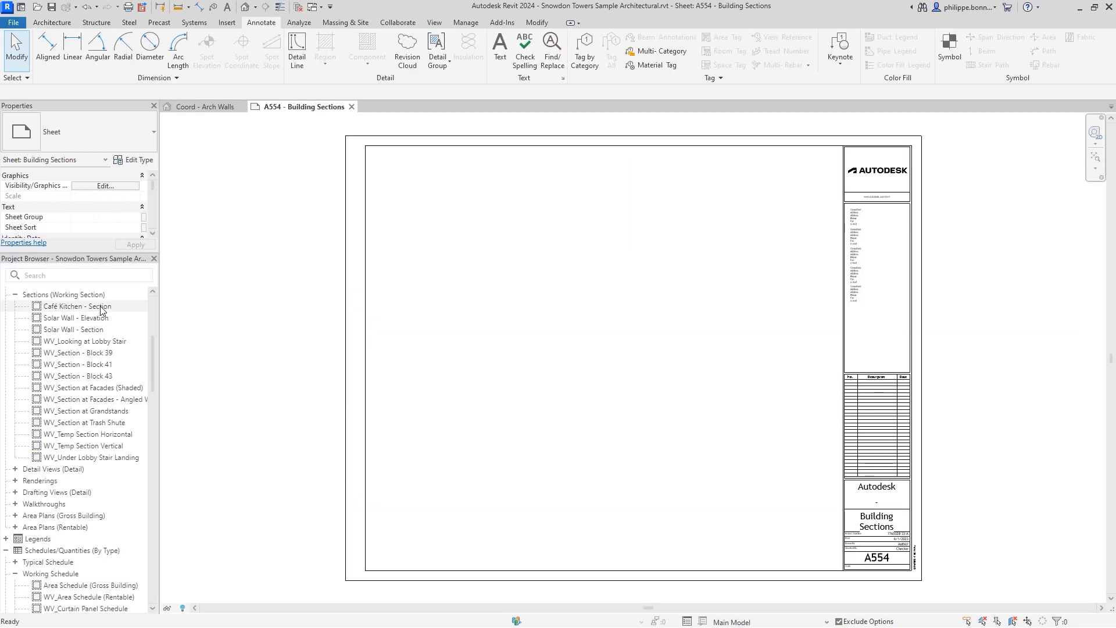
Place Café Kitchen, Solar Wall, angled facade sections and Gross Building schedule on A554; set schedule row height.
left_click(102, 308)
left_click(75, 329, "ctrl")
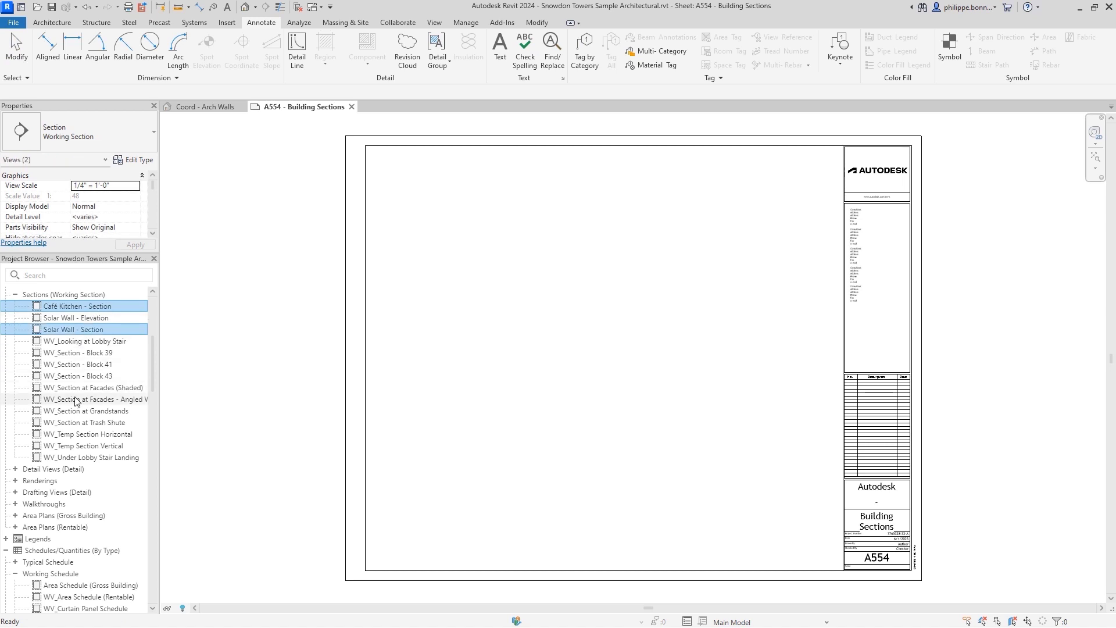
left_click(76, 400, "ctrl")
left_click(78, 585, "ctrl")
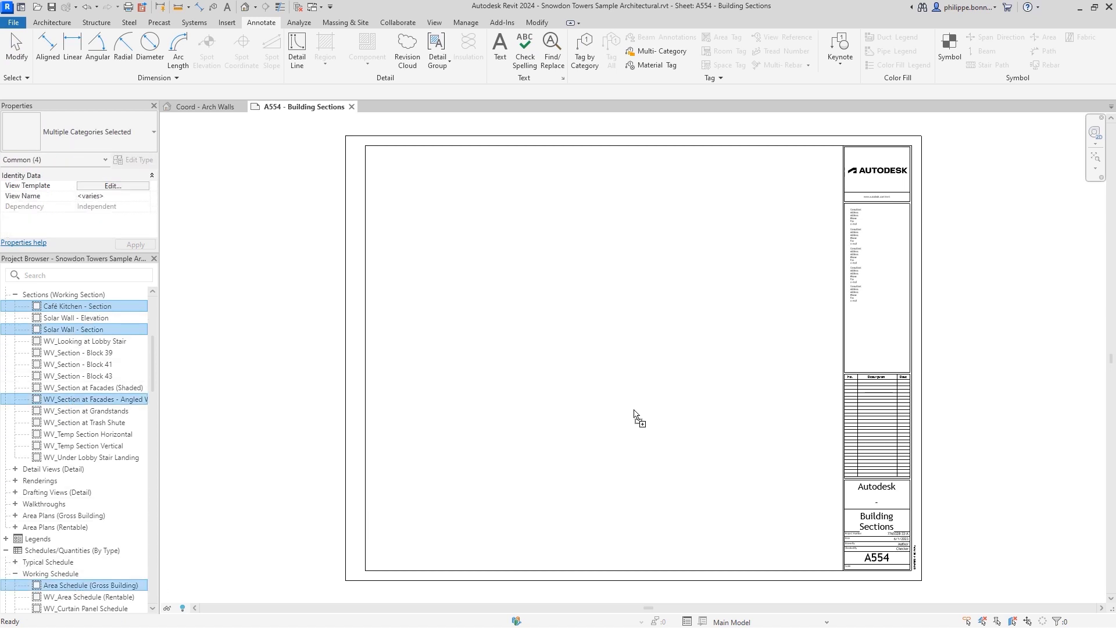
left_click_drag(635, 414, 635, 527)
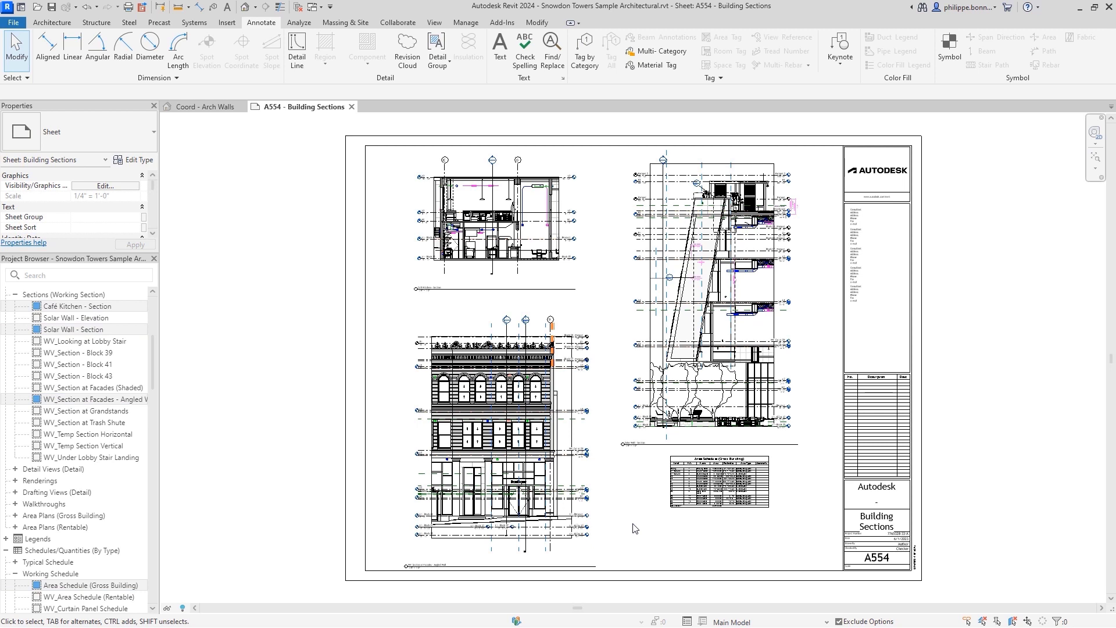
left_click(666, 511)
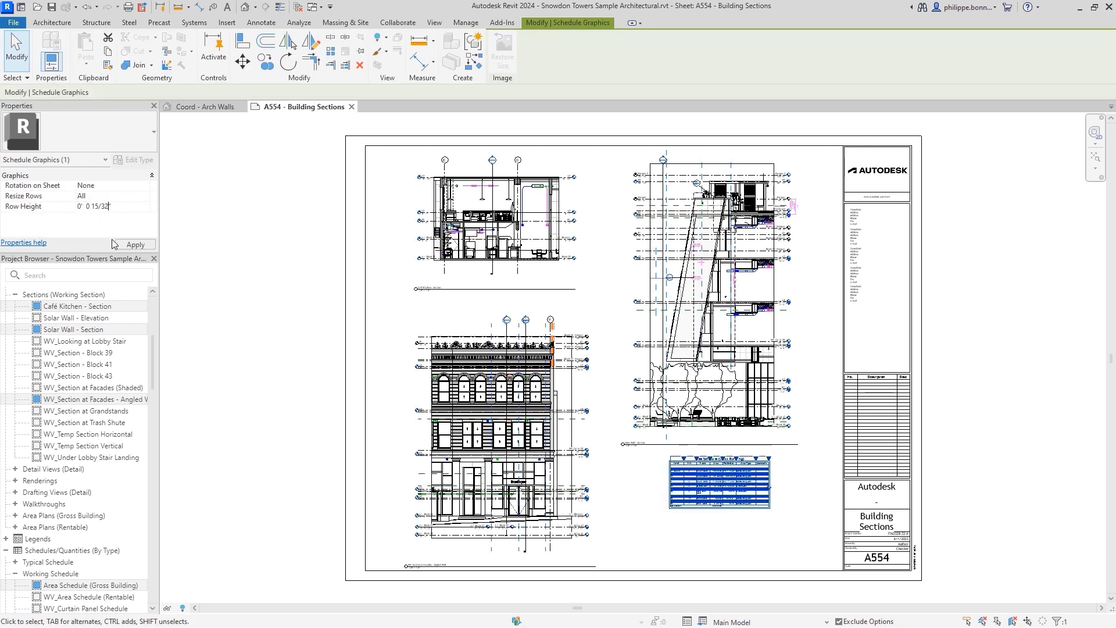
left_click(135, 244)
Create a Revision Clouds schedule with revision number, issued to, description, sheet name and number.
left_click(224, 277)
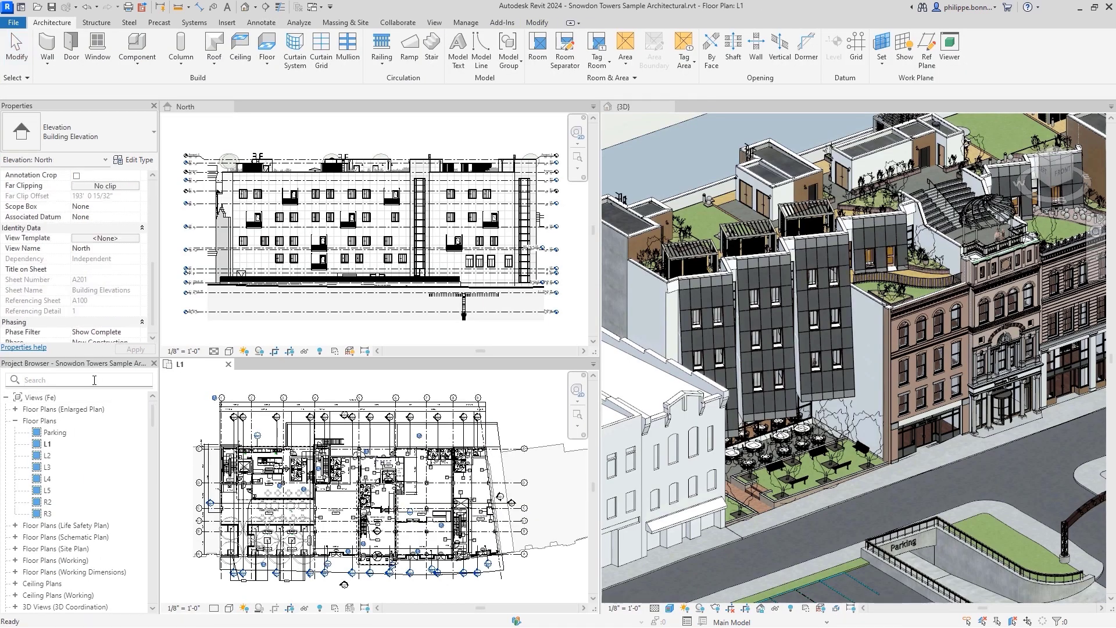
type("Kitche")
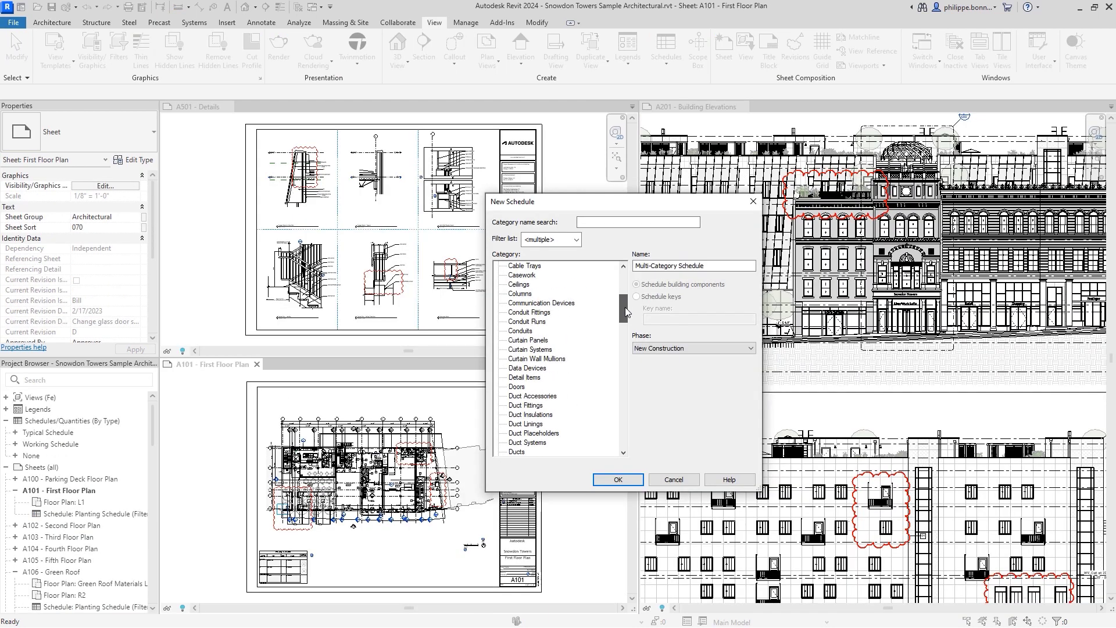
scroll(550, 353, "down", 10)
left_click(530, 349)
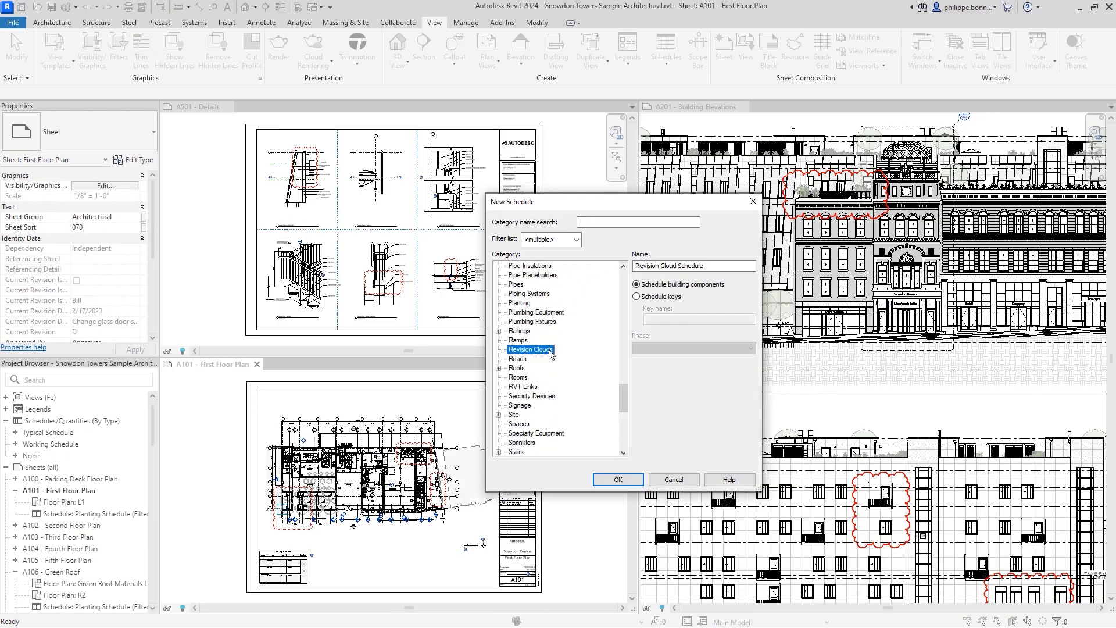
left_click(628, 481)
left_click(579, 224)
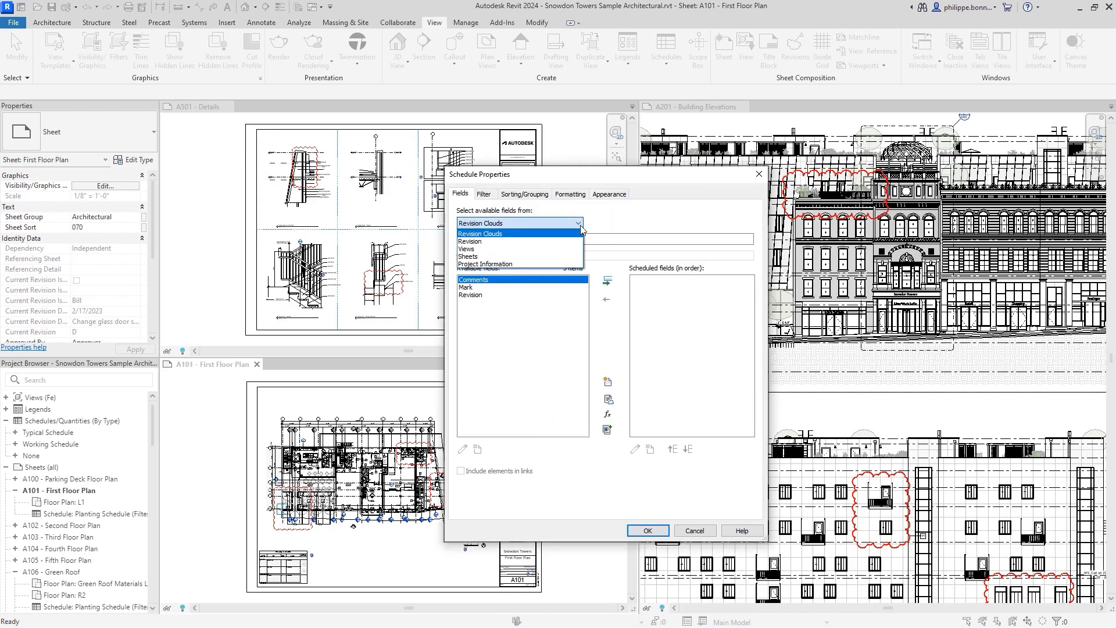
left_click(549, 241)
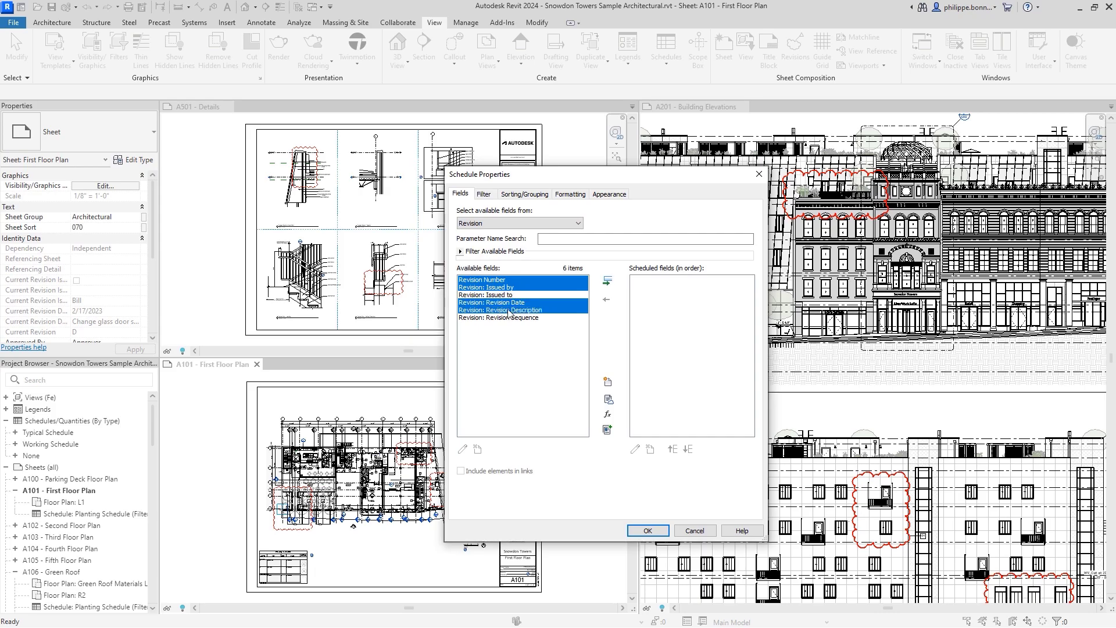
left_click(607, 281)
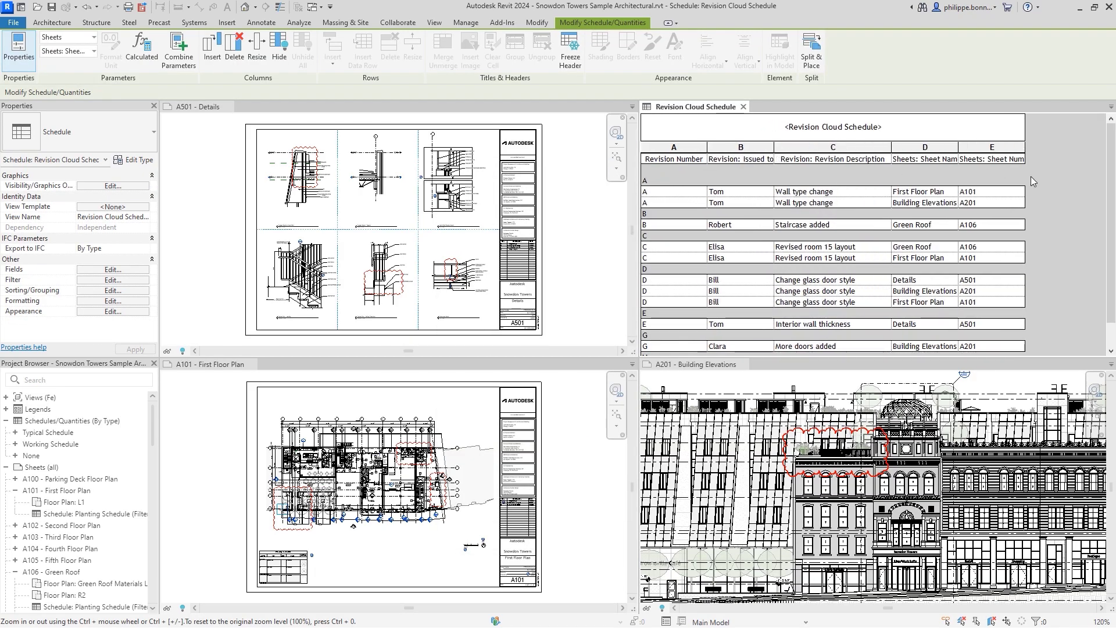